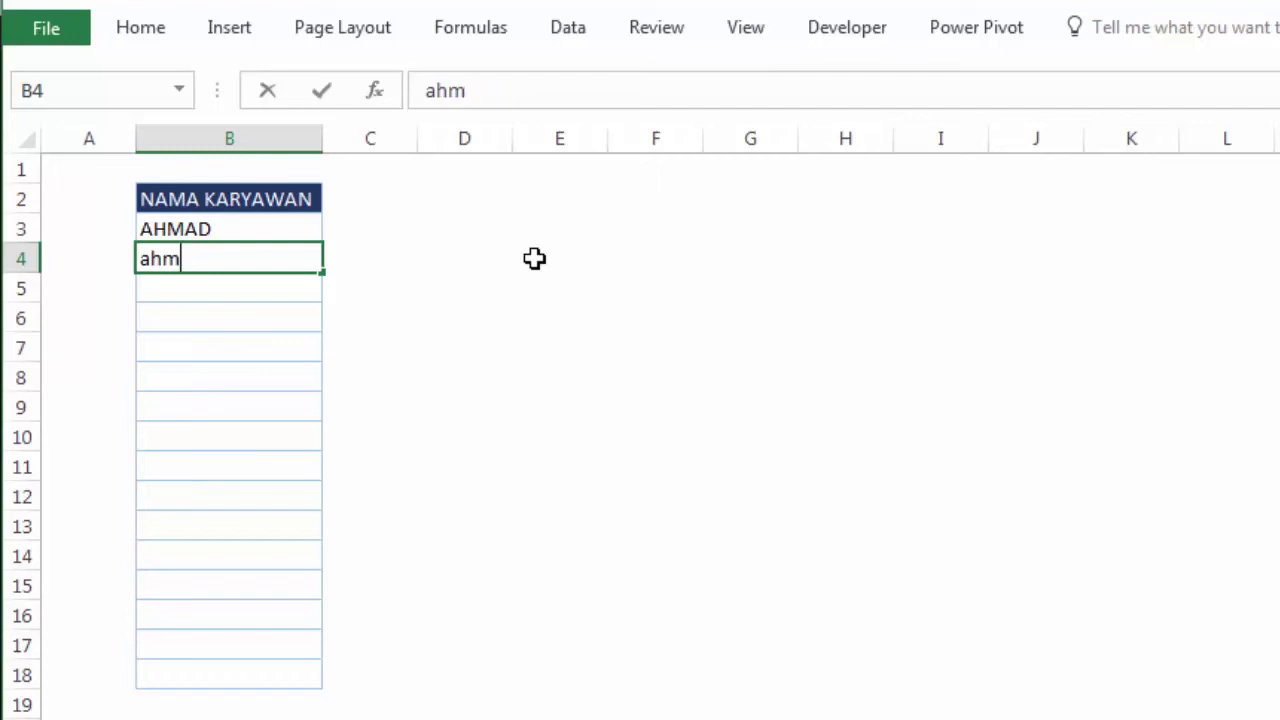
Step: Enter lowercase 'ahmad' in B4, see the PERINGATAN alert reject it, and choose Retry
{"action": "type", "text": "aD"}
{"action": "key", "text": "BackSpace"}
{"action": "type", "text": "d"}
{"action": "key", "text": "Return"}
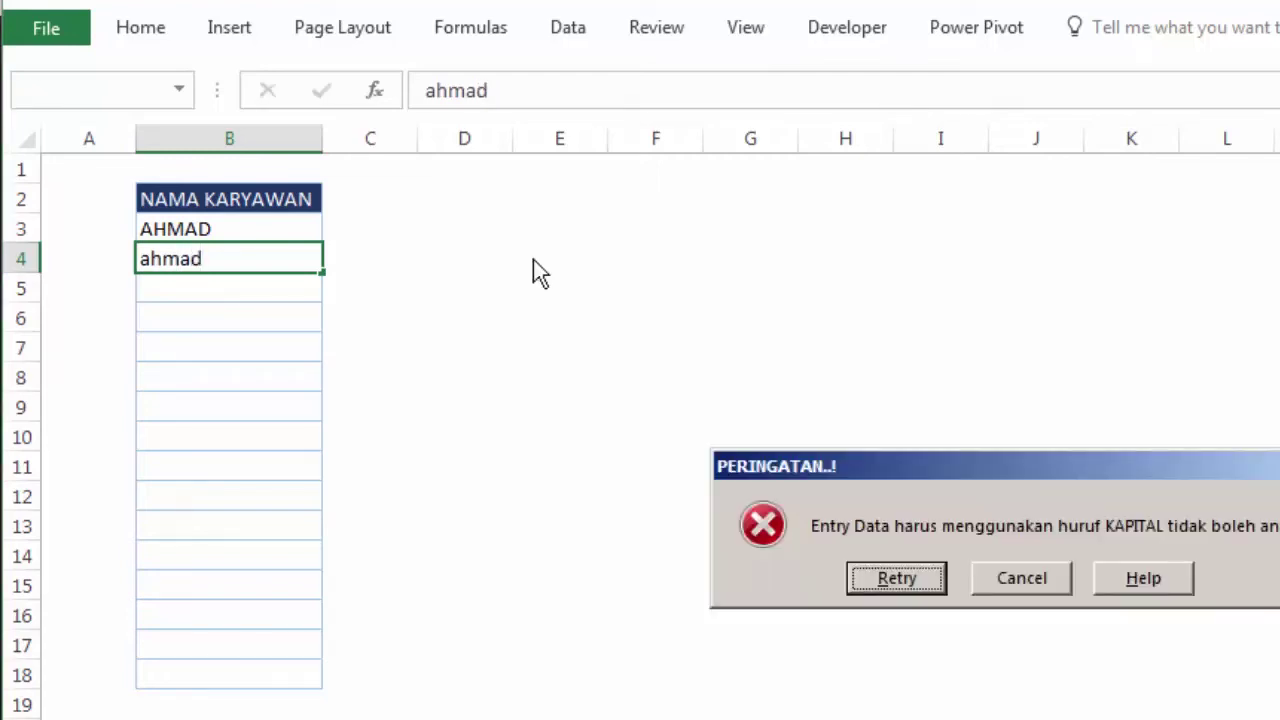
{"action": "left_click_drag", "start_coordinate": [933, 469], "coordinate": [562, 265]}
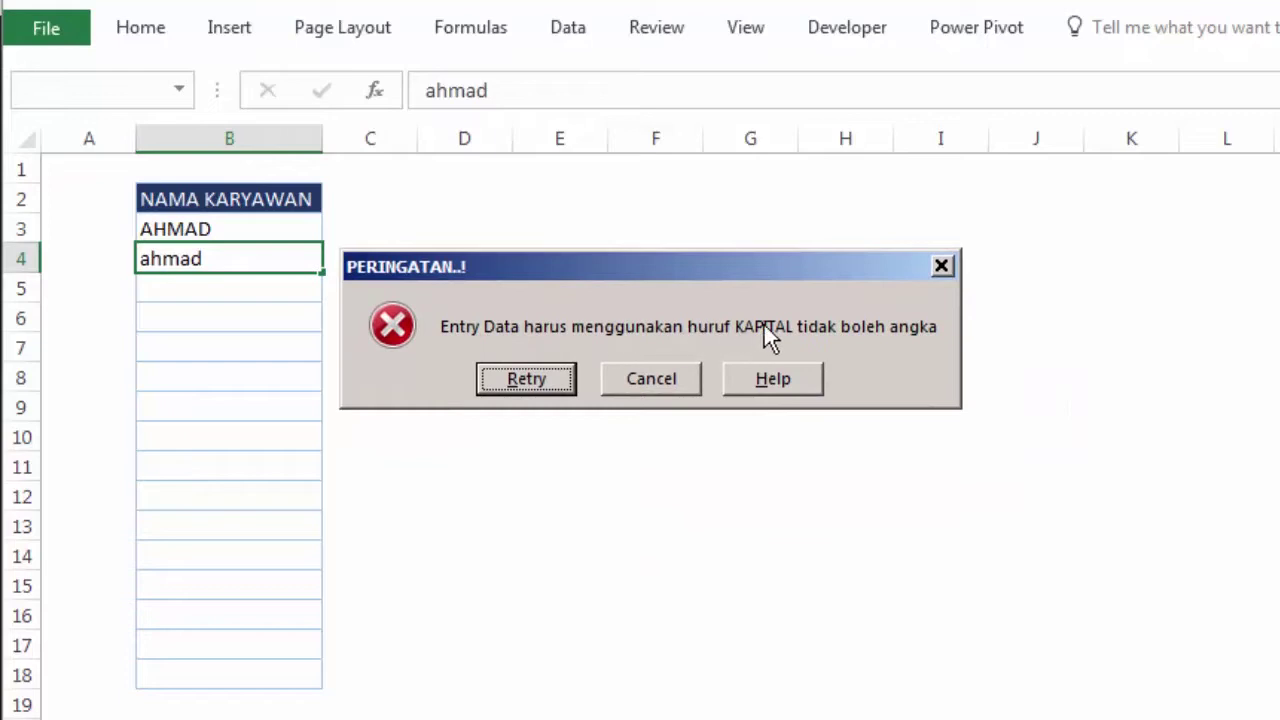
{"action": "left_click", "coordinate": [538, 384]}
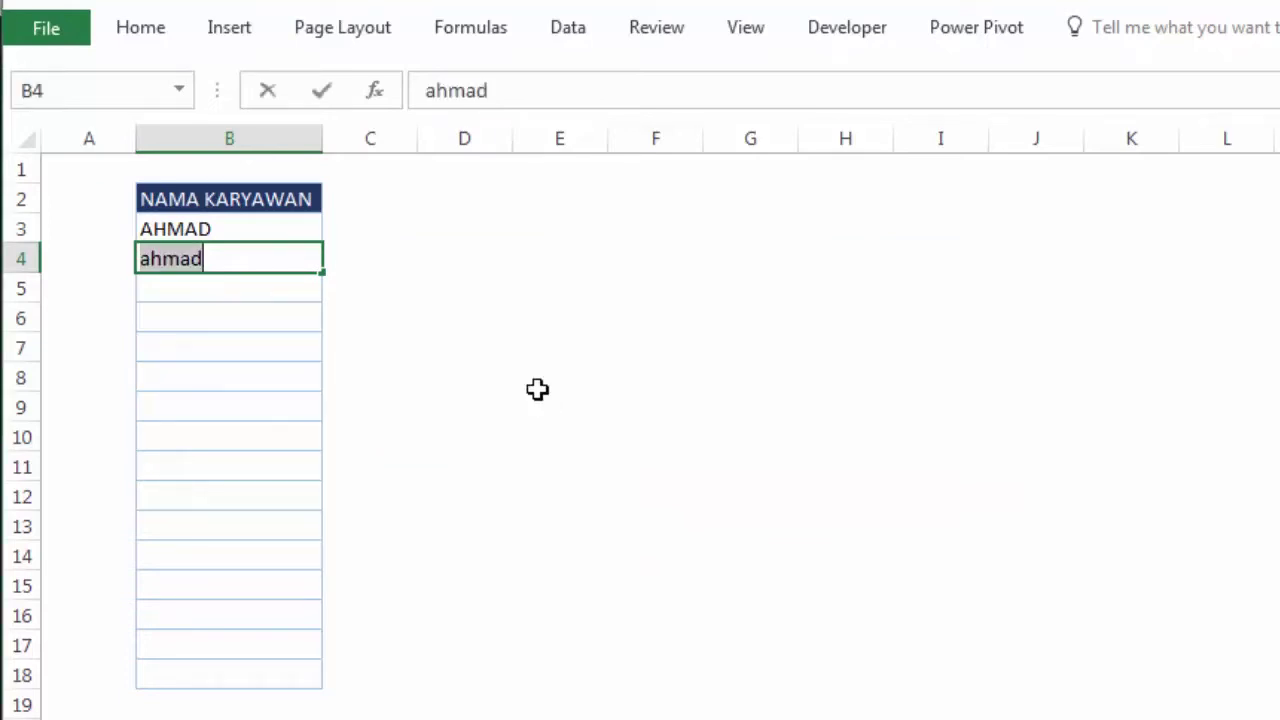
Step: Enter 4545 in B4, cancel when it is rejected, and select B3:B18
{"action": "type", "text": "4545"}
{"action": "key", "text": "Return"}
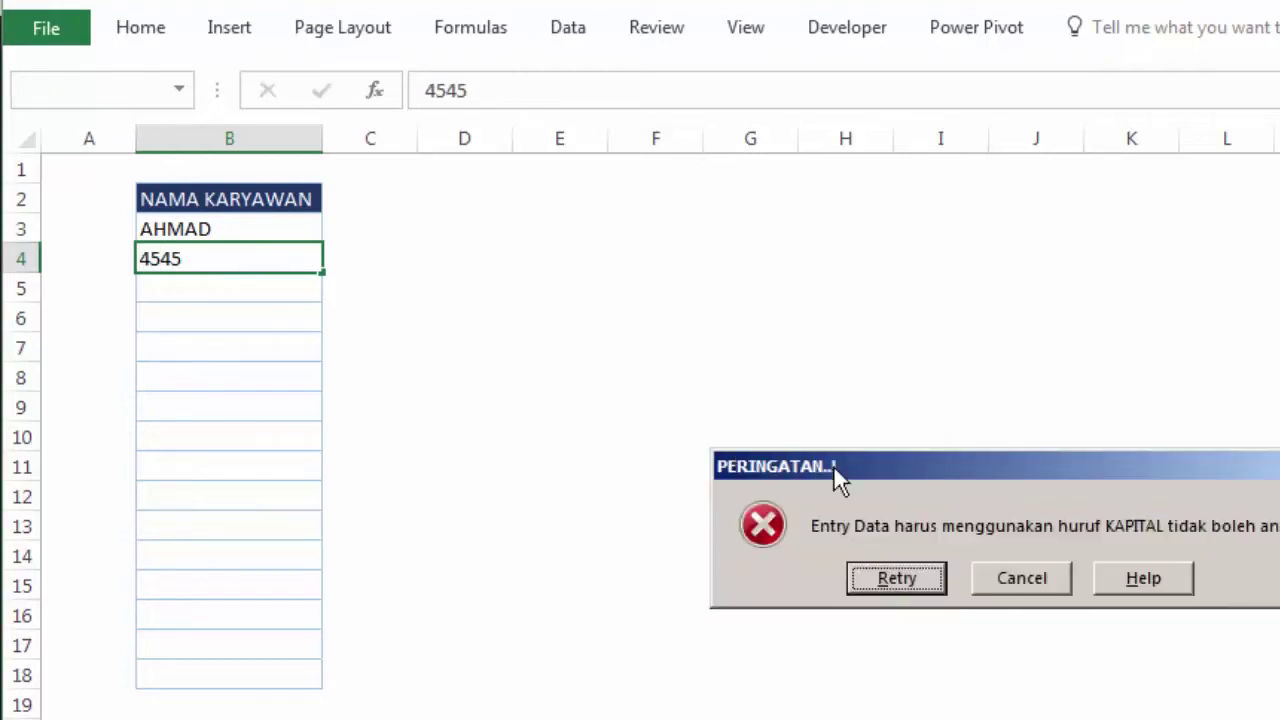
{"action": "left_click_drag", "start_coordinate": [833, 465], "coordinate": [537, 330]}
{"action": "left_click", "coordinate": [654, 392]}
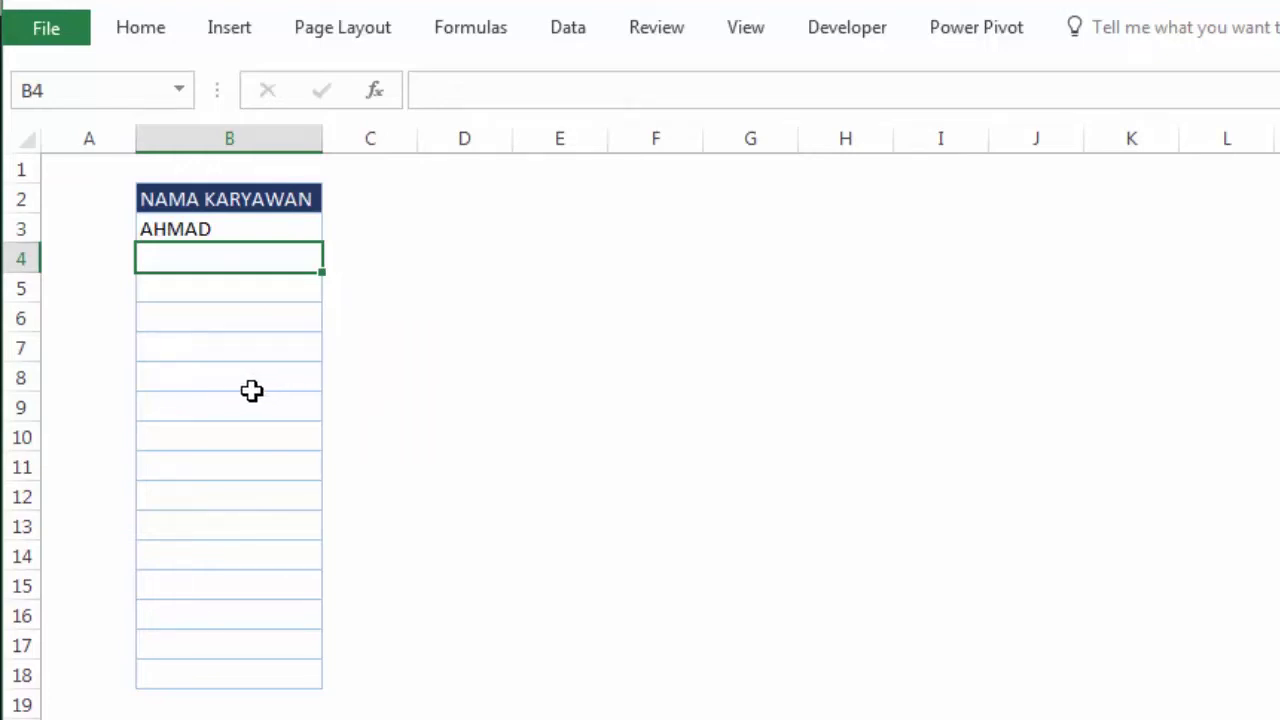
{"action": "left_click_drag", "start_coordinate": [183, 229], "coordinate": [223, 678]}
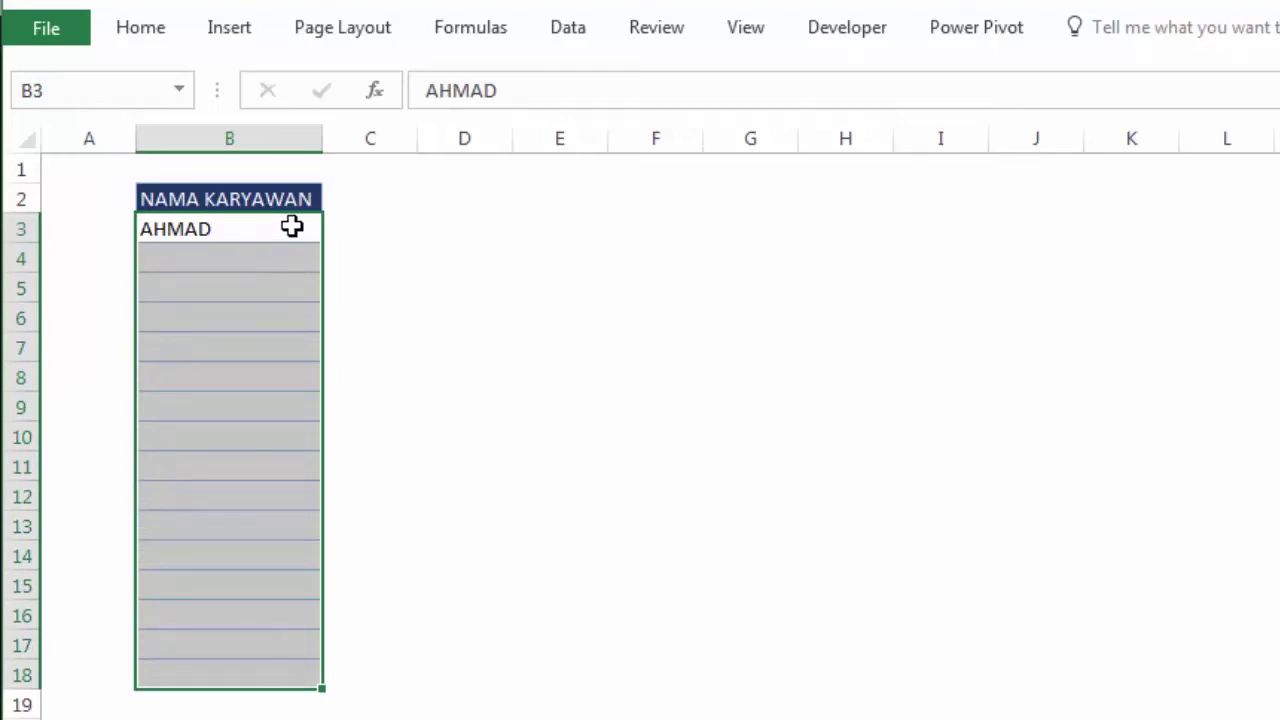
Step: Enter lowercase 'ahmad' into B3, which is now accepted without a warning
{"action": "left_click", "coordinate": [482, 224]}
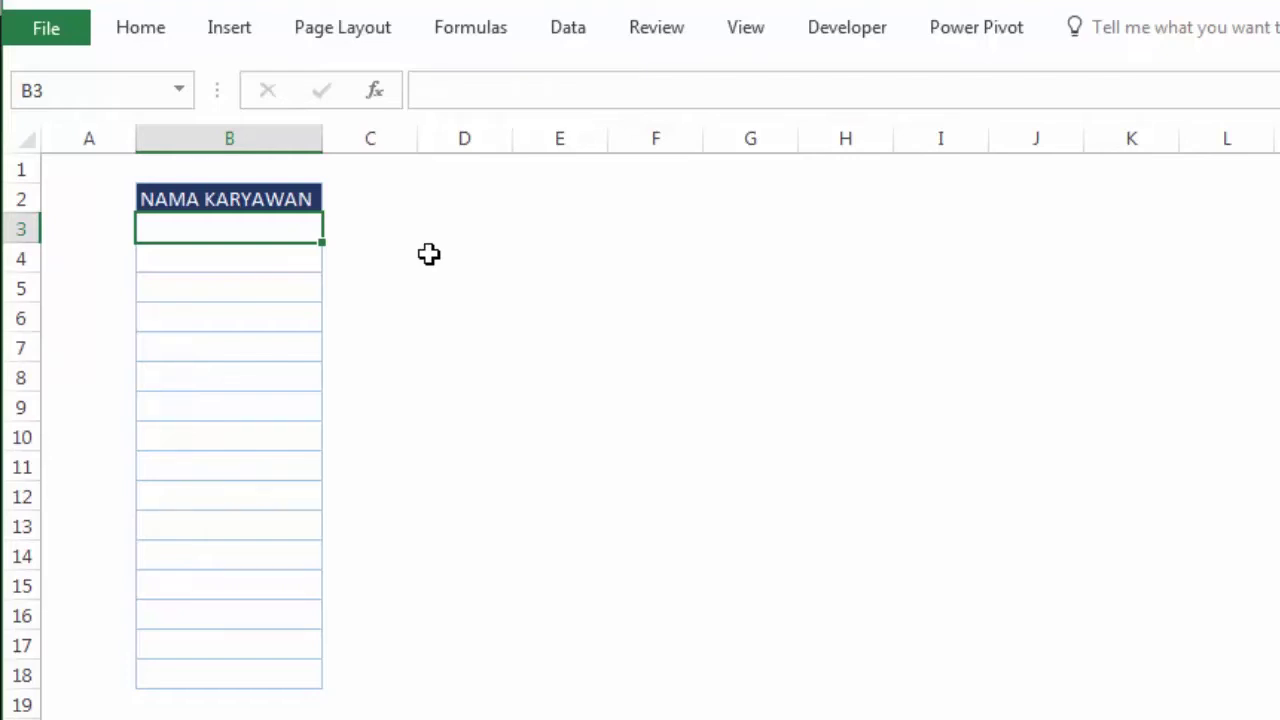
{"action": "left_click", "coordinate": [421, 252]}
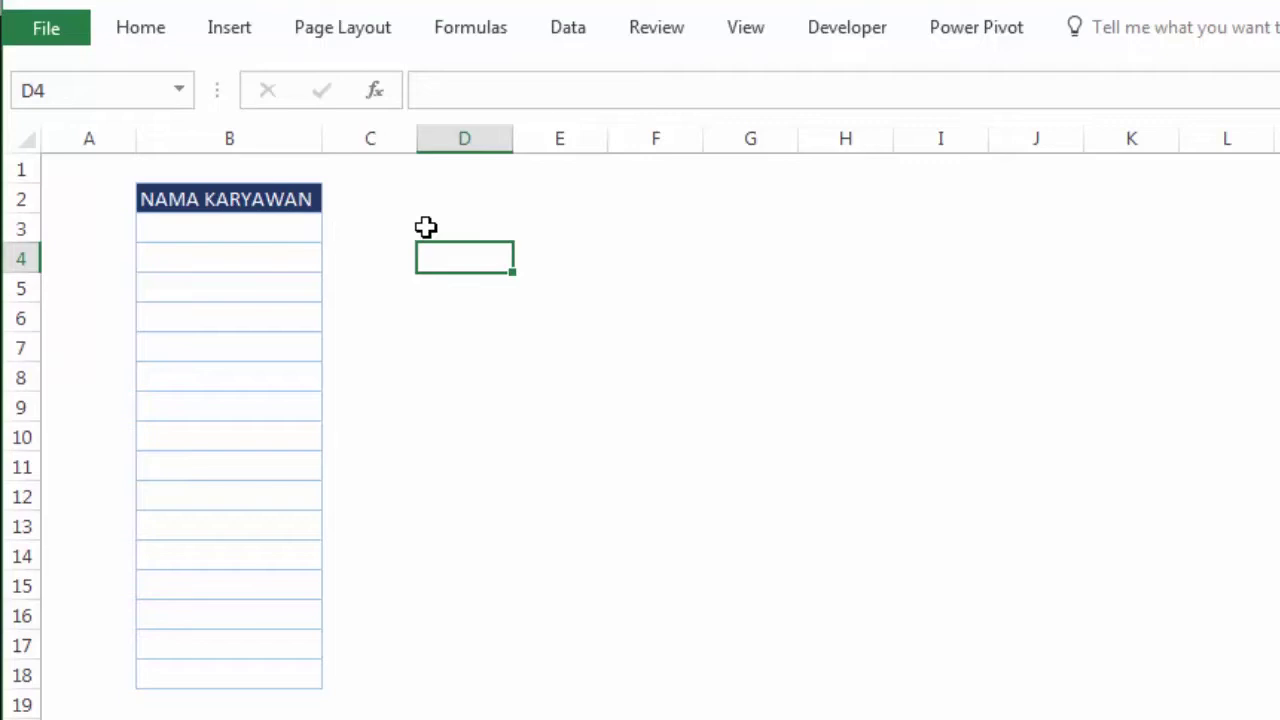
{"action": "left_click", "coordinate": [278, 232]}
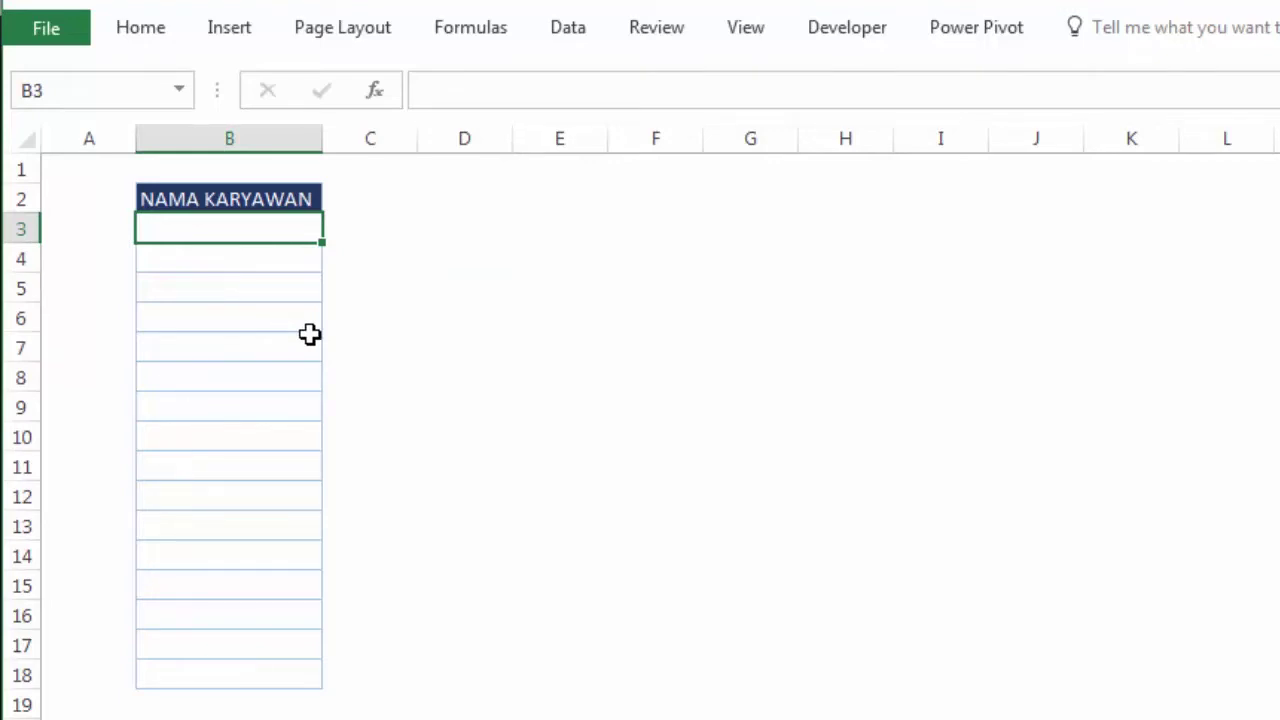
{"action": "type", "text": "am"}
{"action": "key", "text": "BackSpace"}
{"action": "type", "text": "h"}
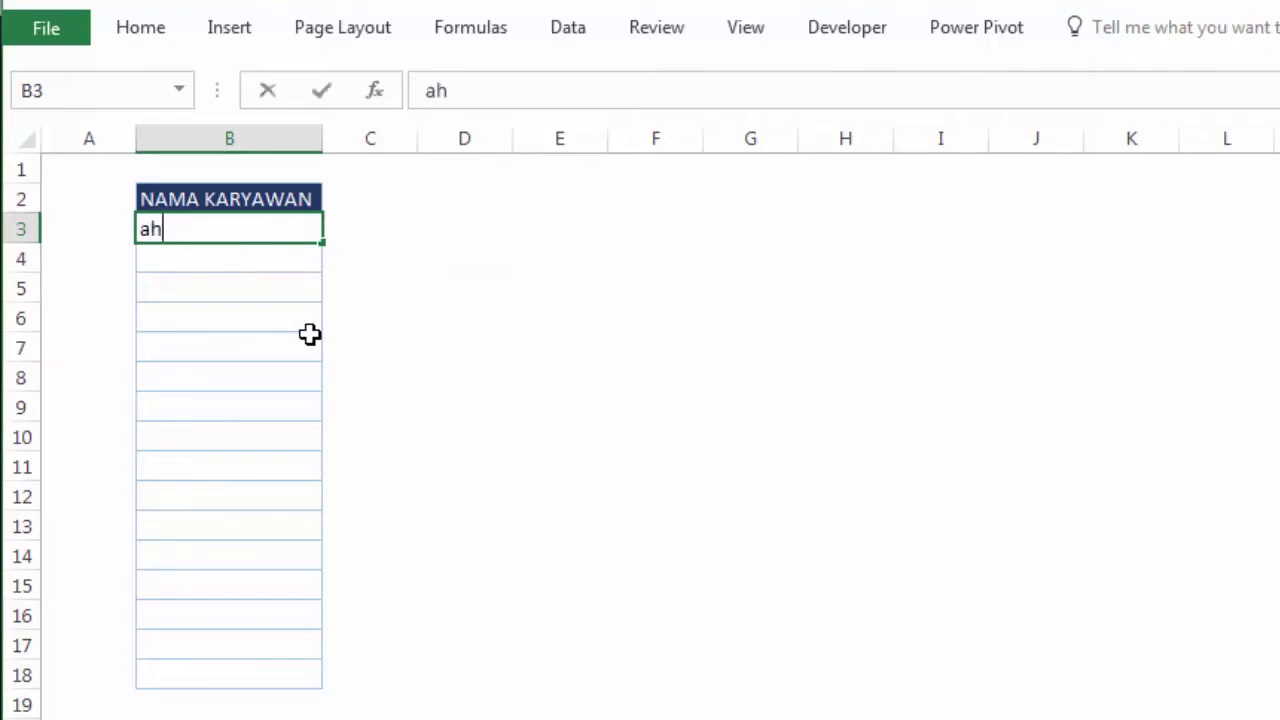
{"action": "type", "text": "mad"}
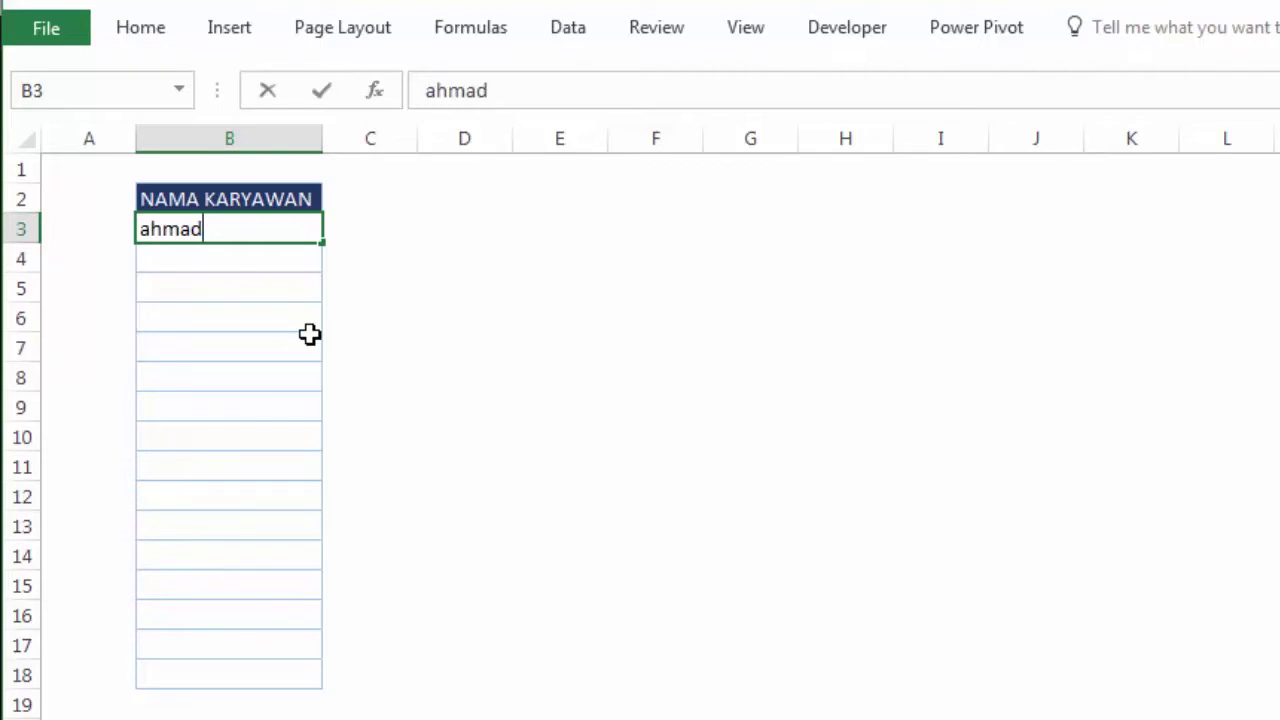
{"action": "left_click", "coordinate": [312, 326]}
Step: Check B3's value, then delete the 'ahmad' test entry
{"action": "left_click", "coordinate": [221, 230]}
{"action": "left_click", "coordinate": [360, 223]}
{"action": "left_click", "coordinate": [289, 231]}
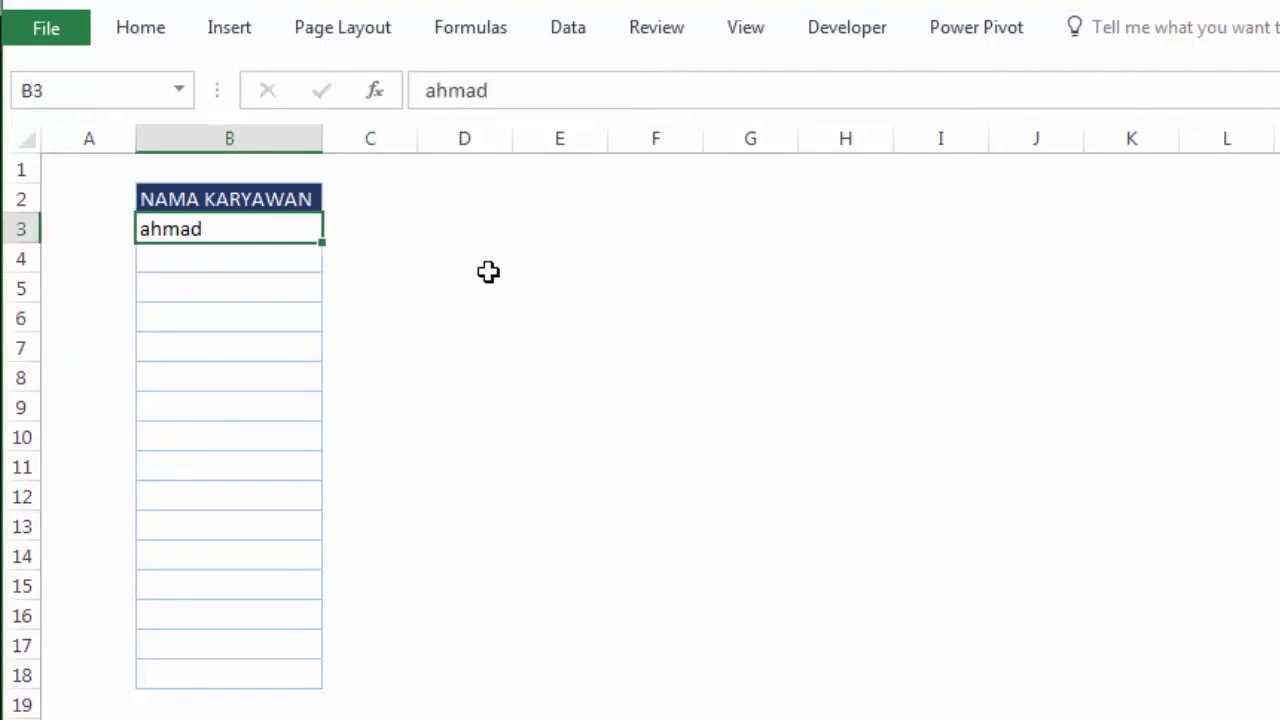
{"action": "key", "text": "Delete"}
{"action": "left_click", "coordinate": [477, 268]}
Step: Open Data Validation for B3:B18 and set Allow to Custom, ready to enter a formula
{"action": "left_click_drag", "start_coordinate": [320, 228], "coordinate": [302, 677]}
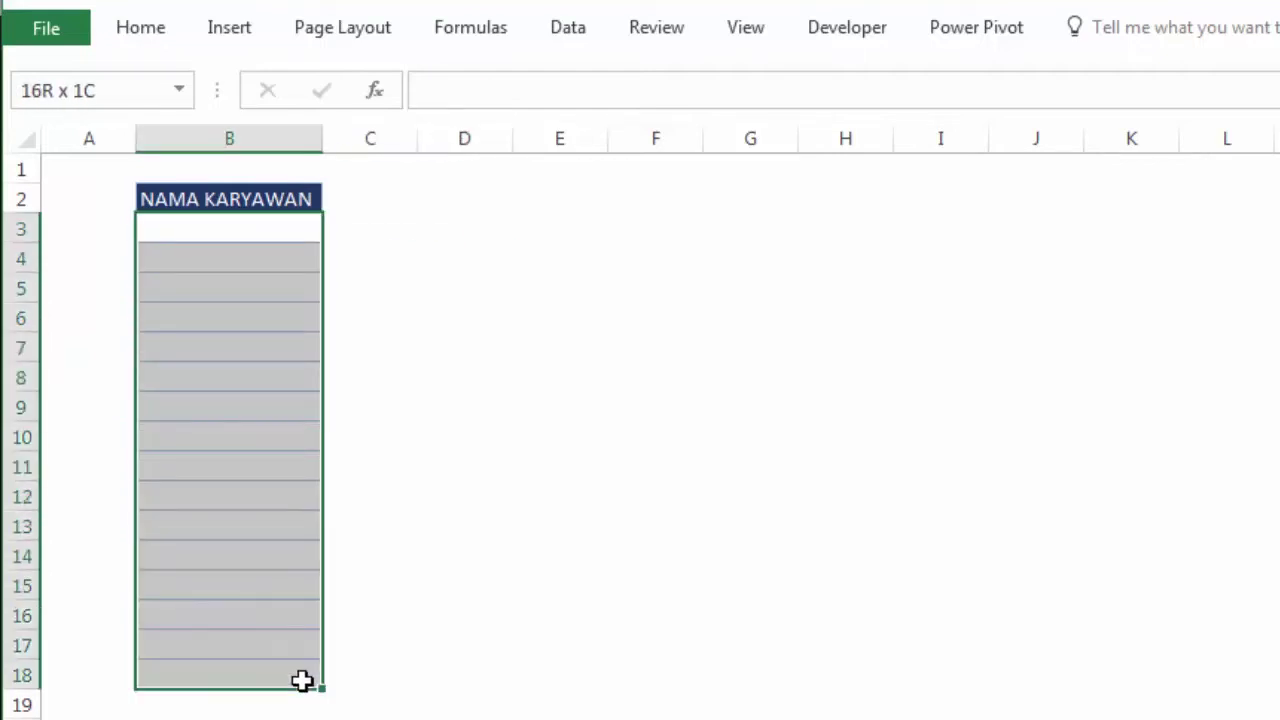
{"action": "left_click", "coordinate": [568, 27]}
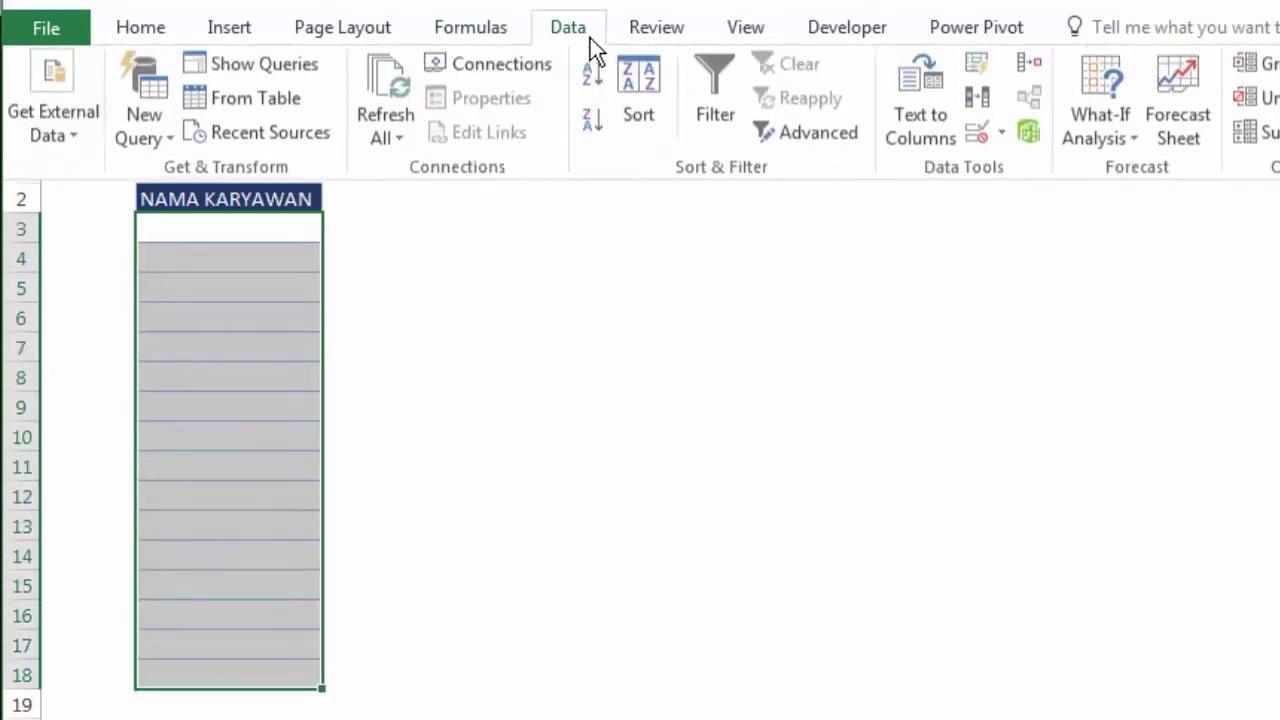
{"action": "left_click", "coordinate": [1000, 140]}
{"action": "left_click", "coordinate": [1012, 172]}
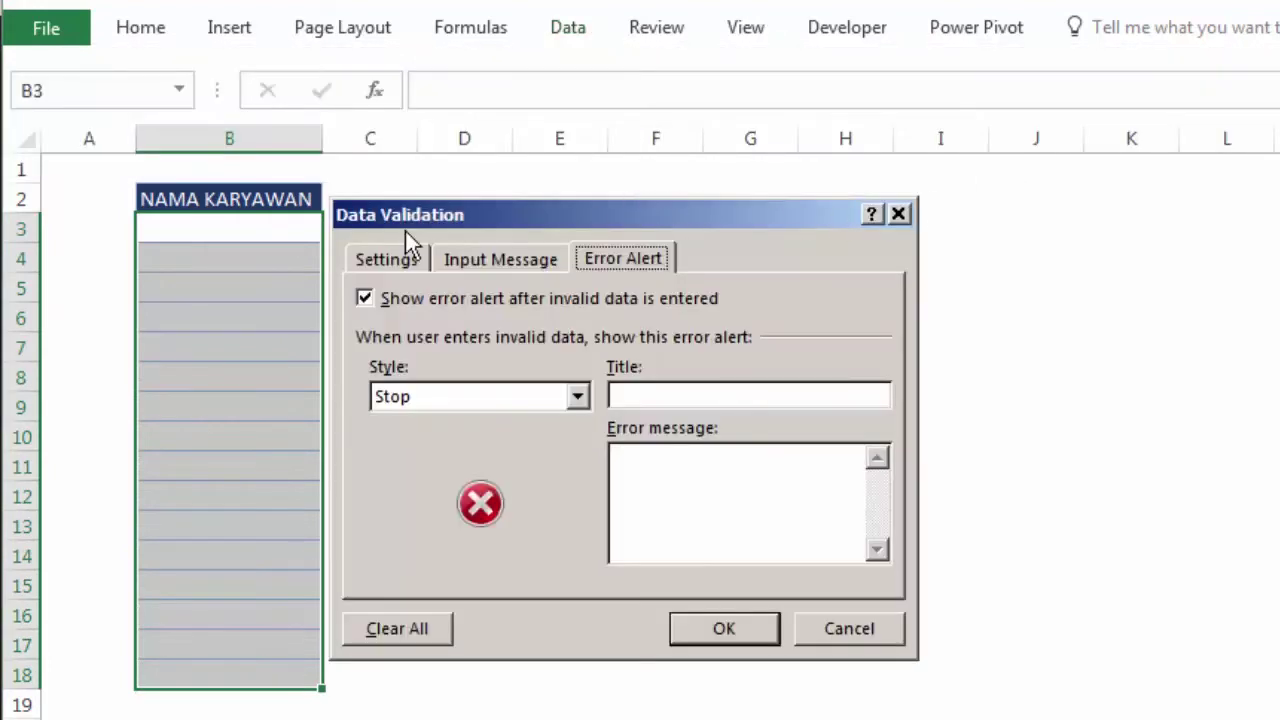
{"action": "left_click", "coordinate": [390, 256]}
{"action": "left_click_drag", "start_coordinate": [497, 200], "coordinate": [546, 194]}
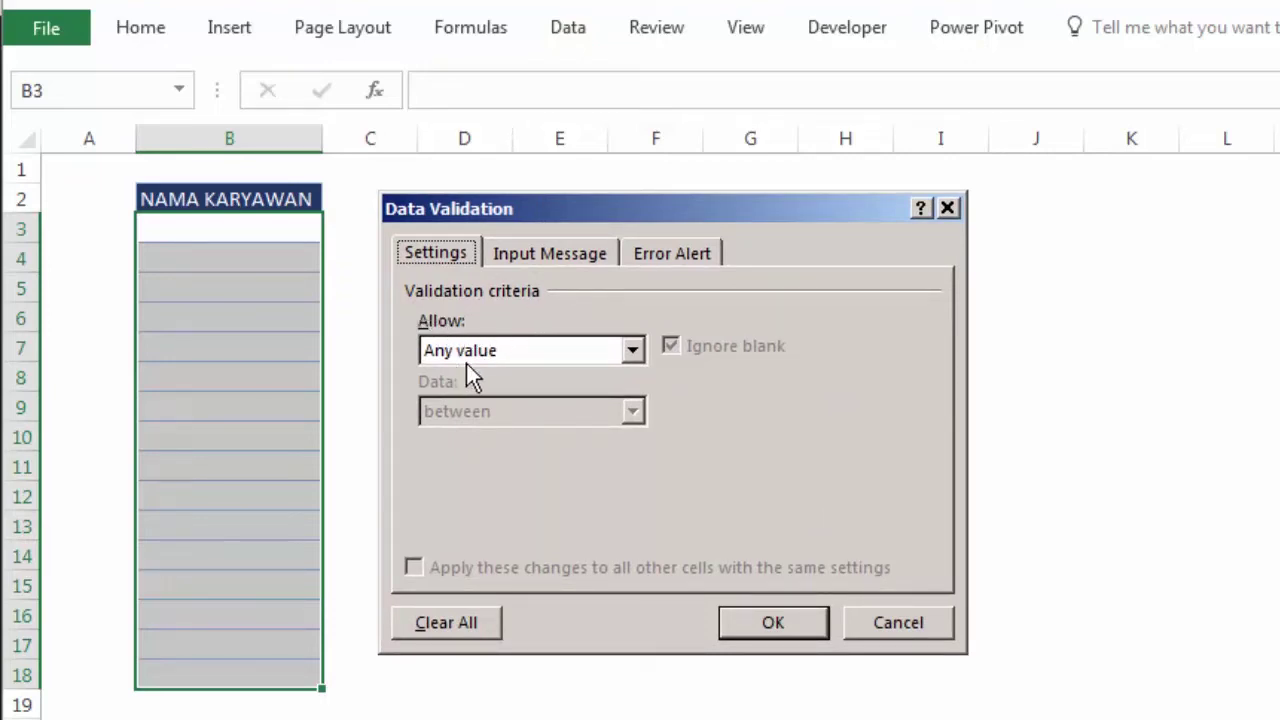
{"action": "left_click", "coordinate": [504, 359]}
{"action": "left_click", "coordinate": [483, 514]}
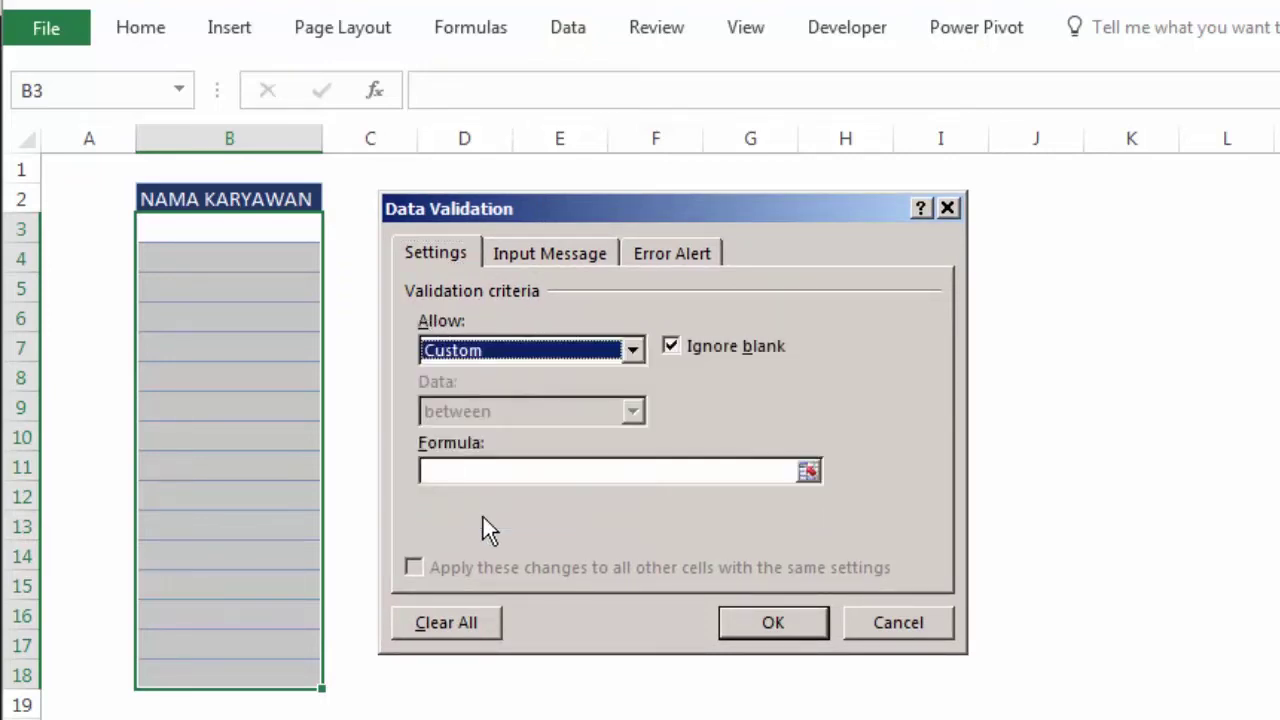
{"action": "left_click", "coordinate": [451, 466]}
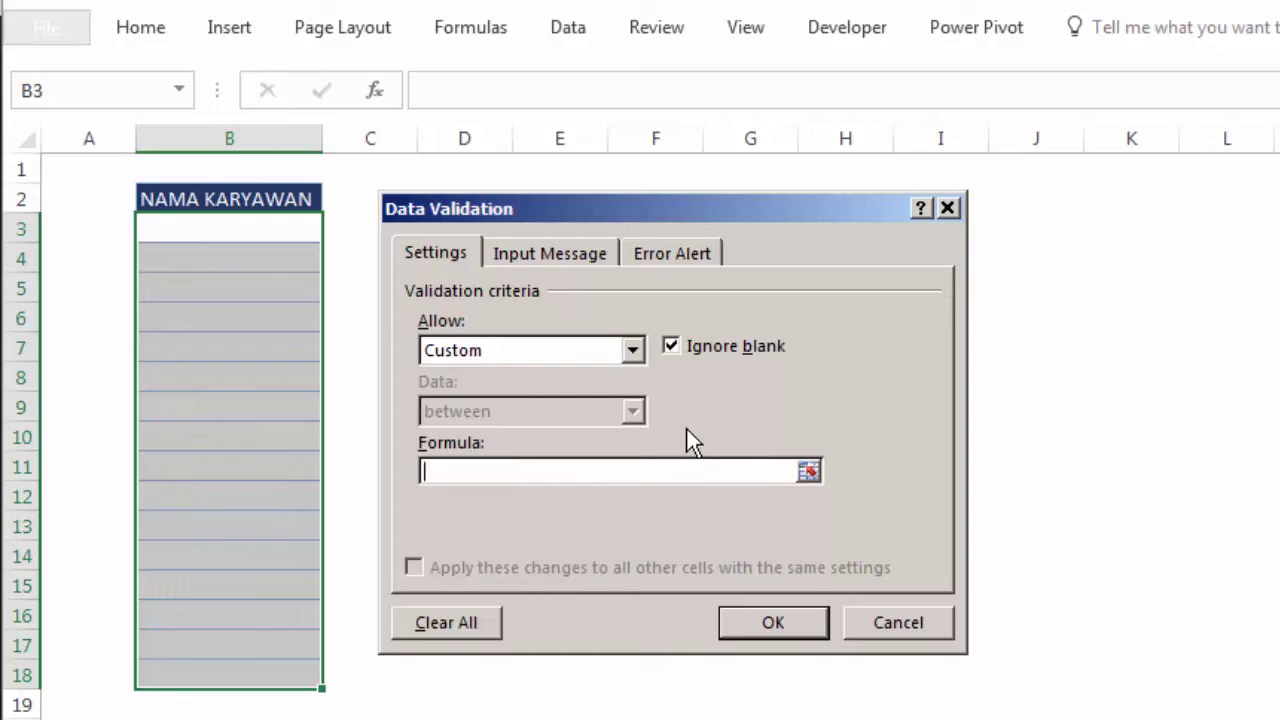
Step: Build =EXACT(B3;UPPER(B3)) in the Formula box, clicking B3 to insert the references
{"action": "type", "text": "="}
{"action": "type", "text": "UPPER"}
{"action": "type", "text": "("}
{"action": "left_click", "coordinate": [298, 231]}
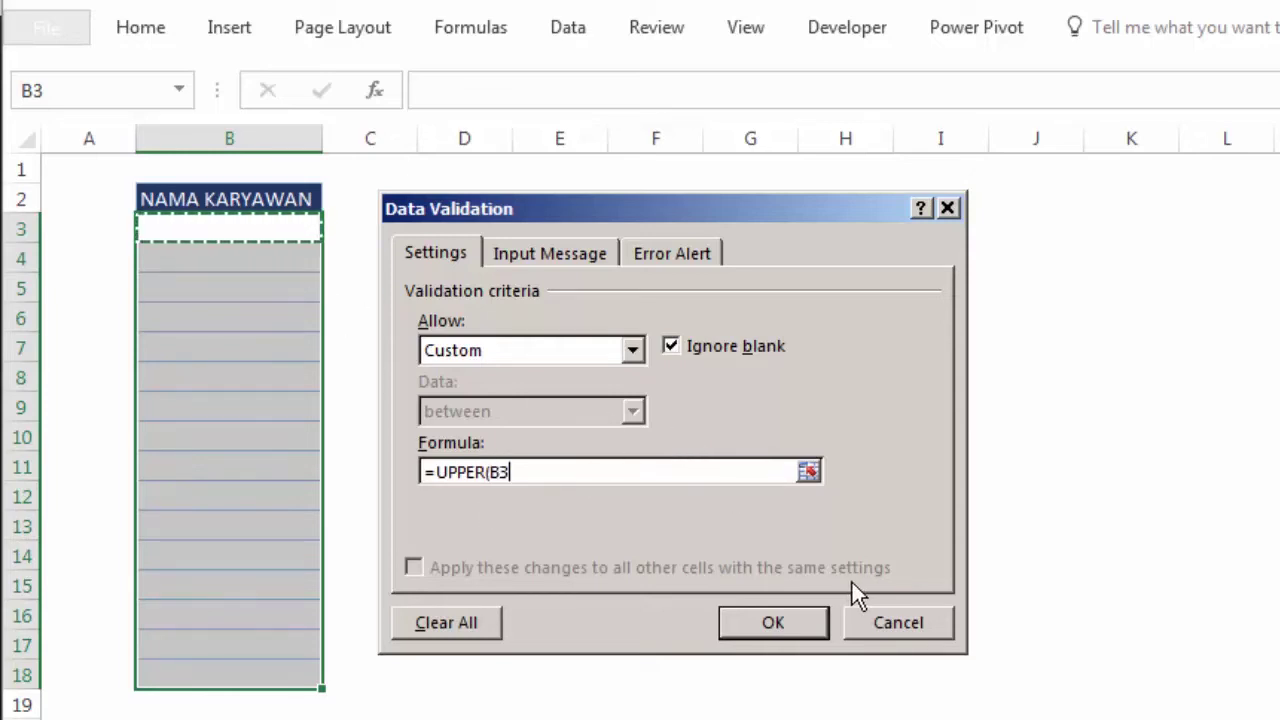
{"action": "type", "text": ")"}
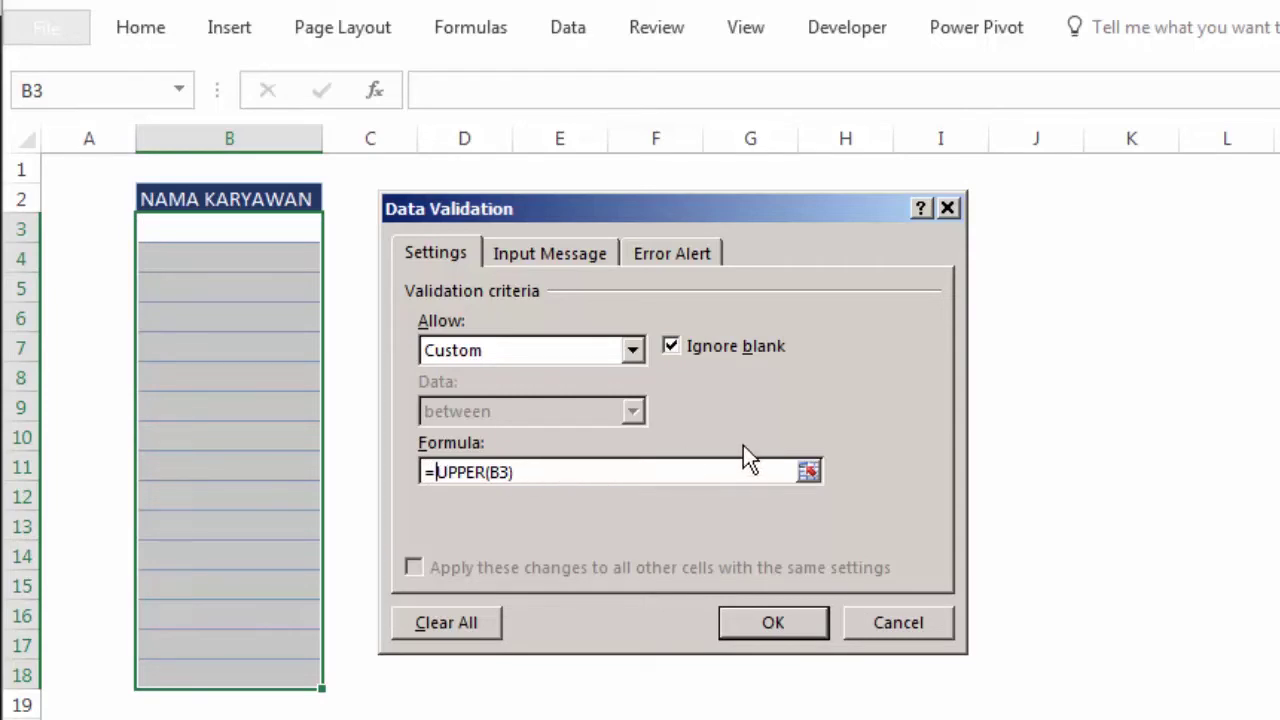
{"action": "type", "text": "EXACT"}
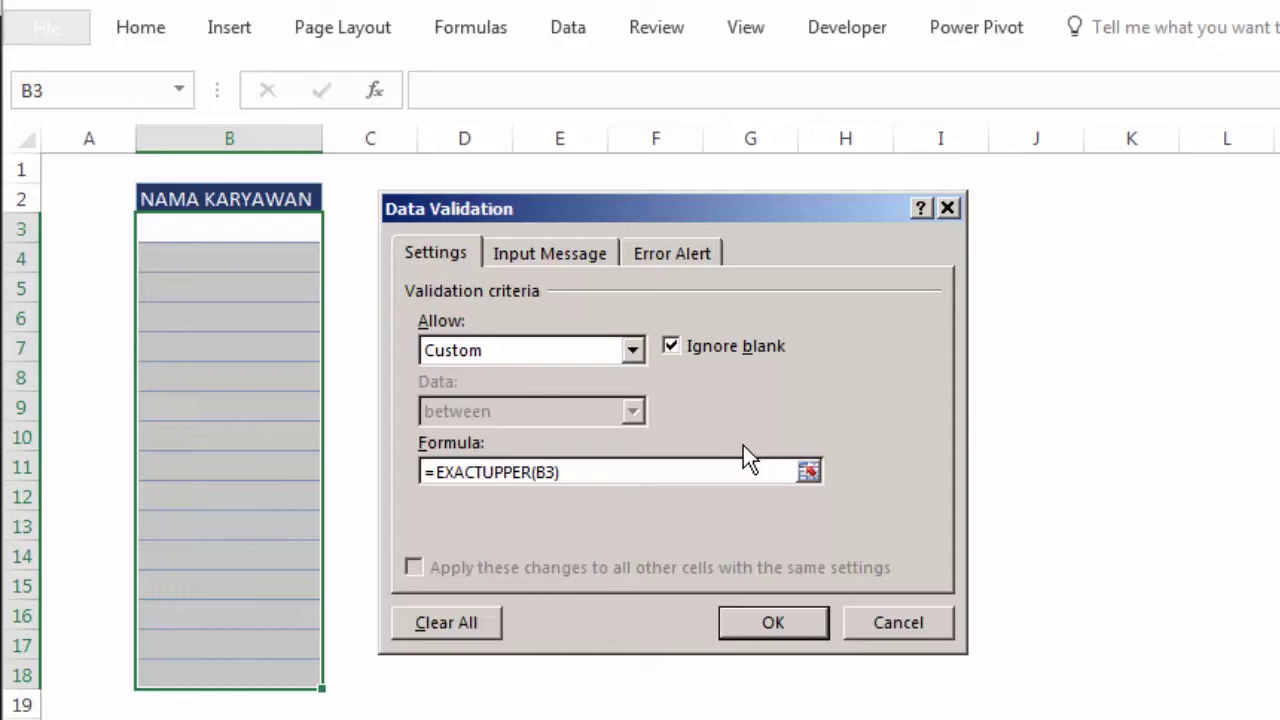
{"action": "type", "text": "("}
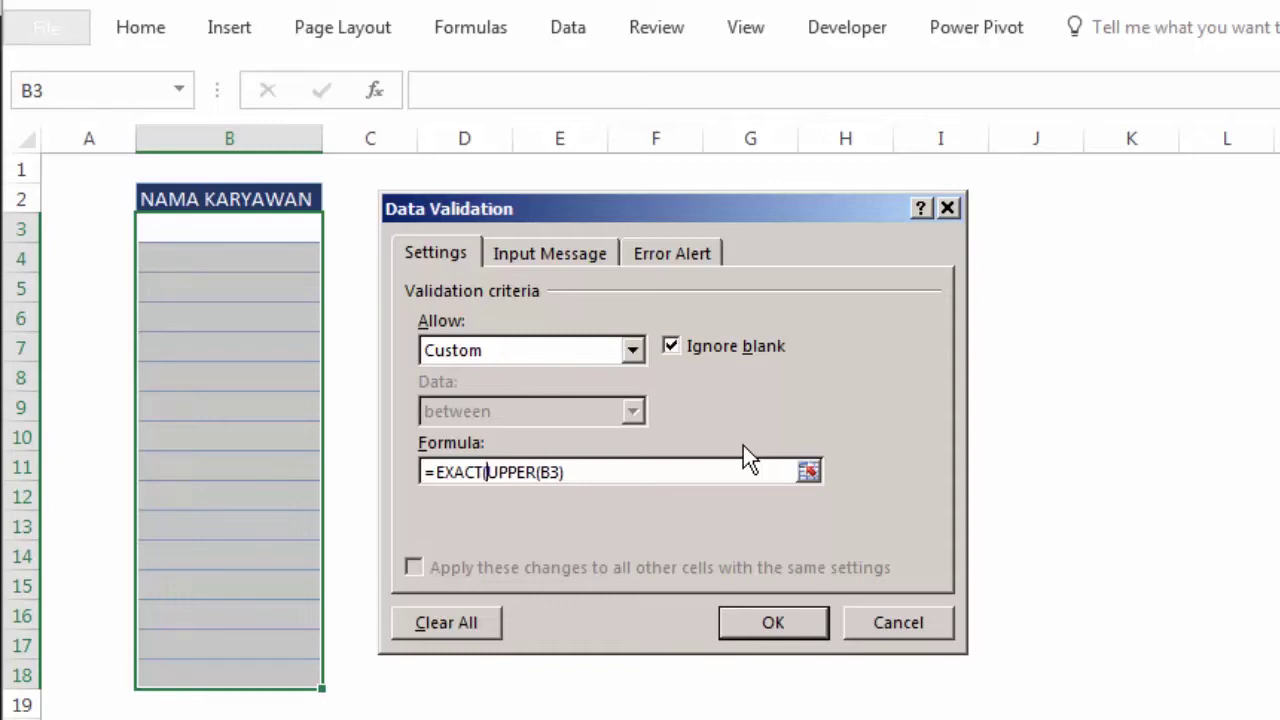
{"action": "left_click", "coordinate": [197, 230]}
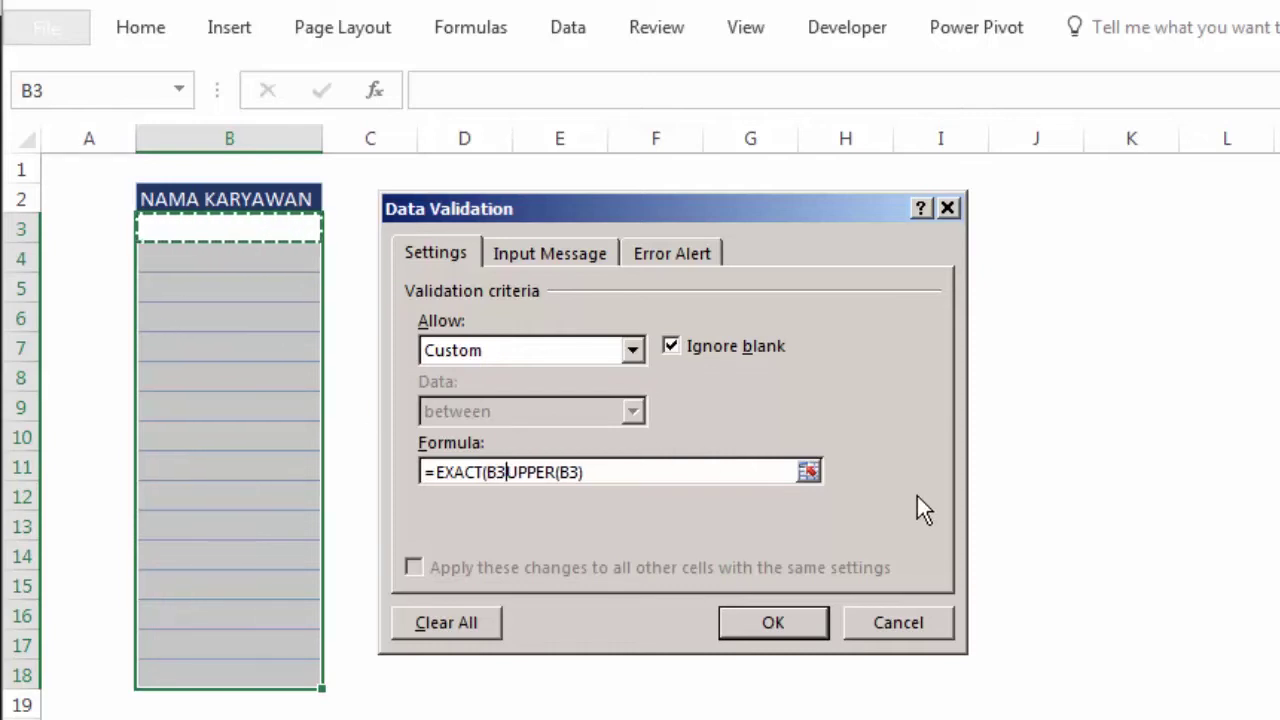
{"action": "type", "text": ";"}
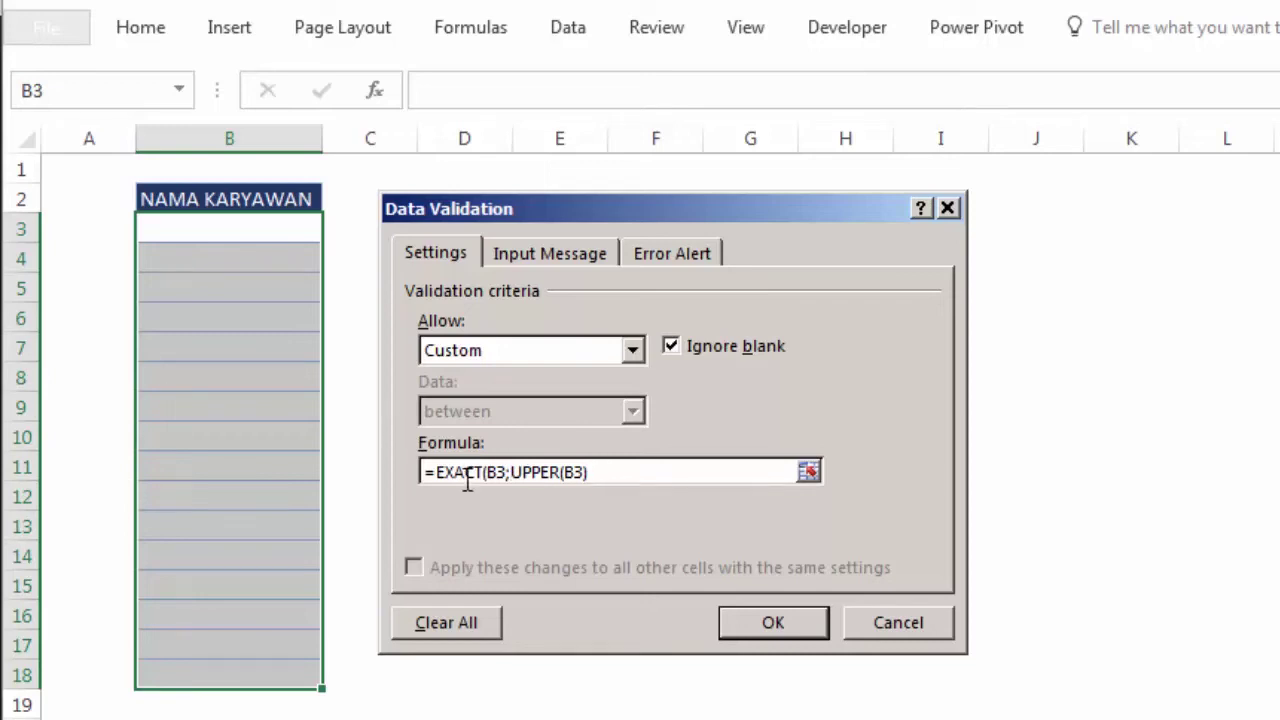
Step: Insert AND( right after the equals sign of the validation formula
{"action": "left_click", "coordinate": [437, 472]}
{"action": "type", "text": "and"}
{"action": "key", "text": "BackSpace"}
{"action": "key", "text": "BackSpace"}
{"action": "key", "text": "BackSpace"}
{"action": "type", "text": "AND("}
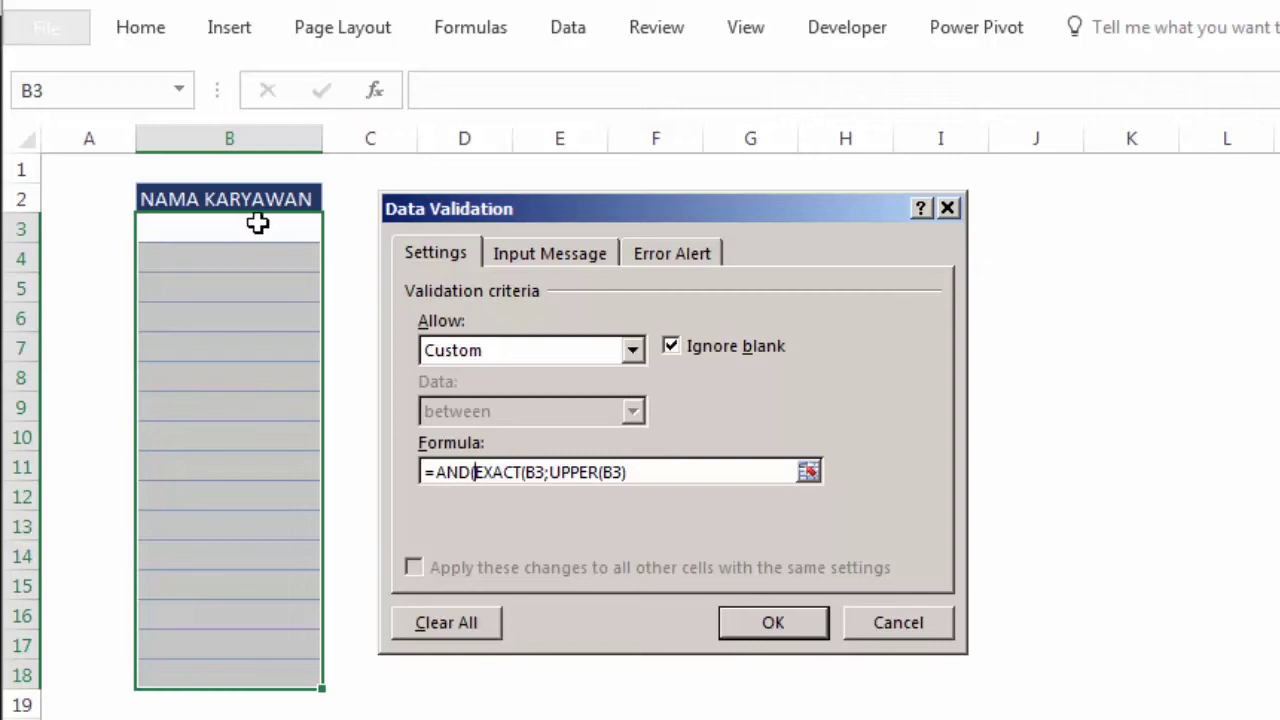
{"action": "left_click", "coordinate": [643, 465]}
{"action": "type", "text": ")"}
Step: Point out the EXACT argument inside AND, then append ;ISTEXT( to the formula
{"action": "left_click_drag", "start_coordinate": [476, 472], "coordinate": [631, 476]}
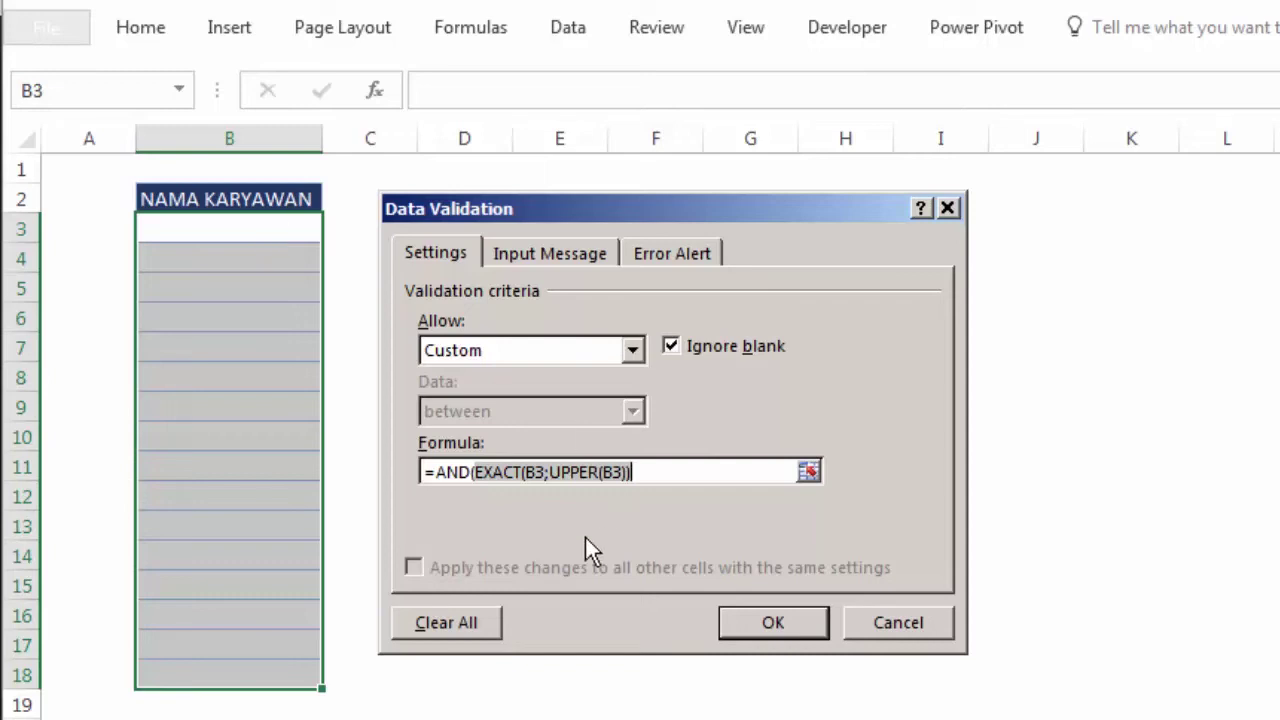
{"action": "double_click", "coordinate": [500, 471]}
{"action": "left_click", "coordinate": [641, 472]}
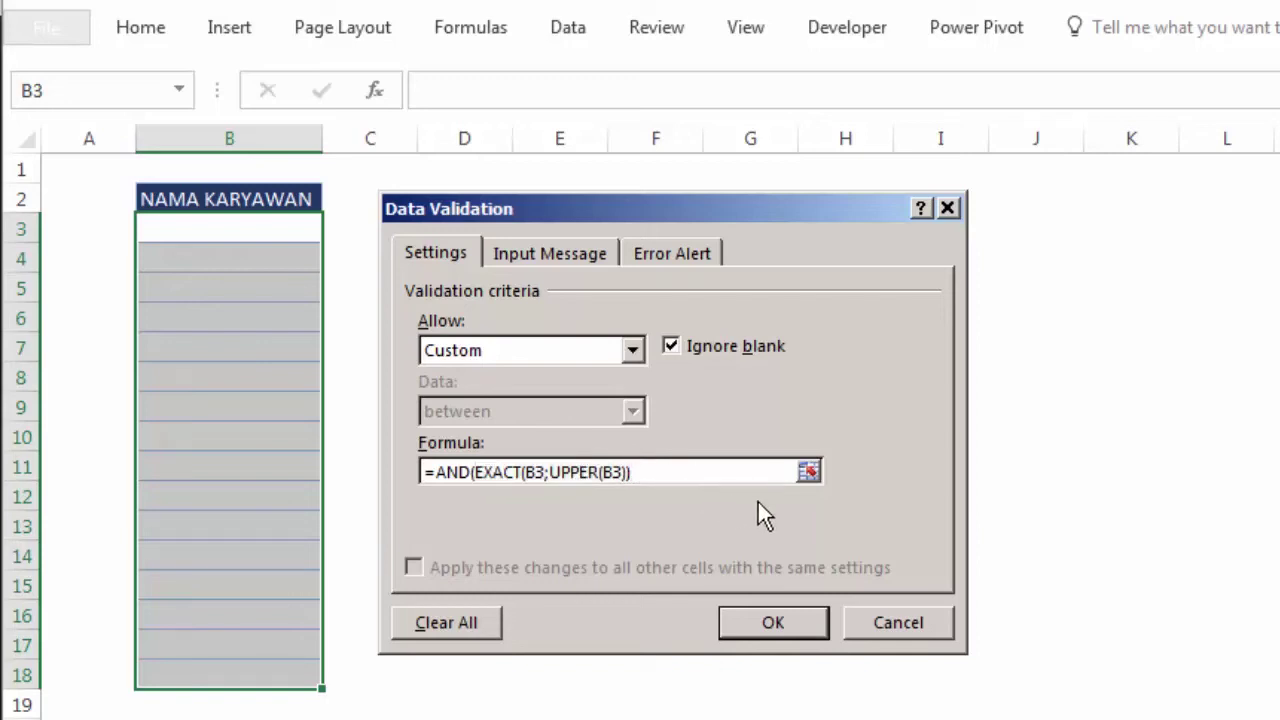
{"action": "type", "text": ";"}
{"action": "type", "text": "ISTEXT"}
{"action": "type", "text": "("}
Step: Complete =AND(EXACT(B3;UPPER(B3));ISTEXT(B3)), highlighting the EXACT and ISTEXT parts to explain them
{"action": "left_click", "coordinate": [251, 229]}
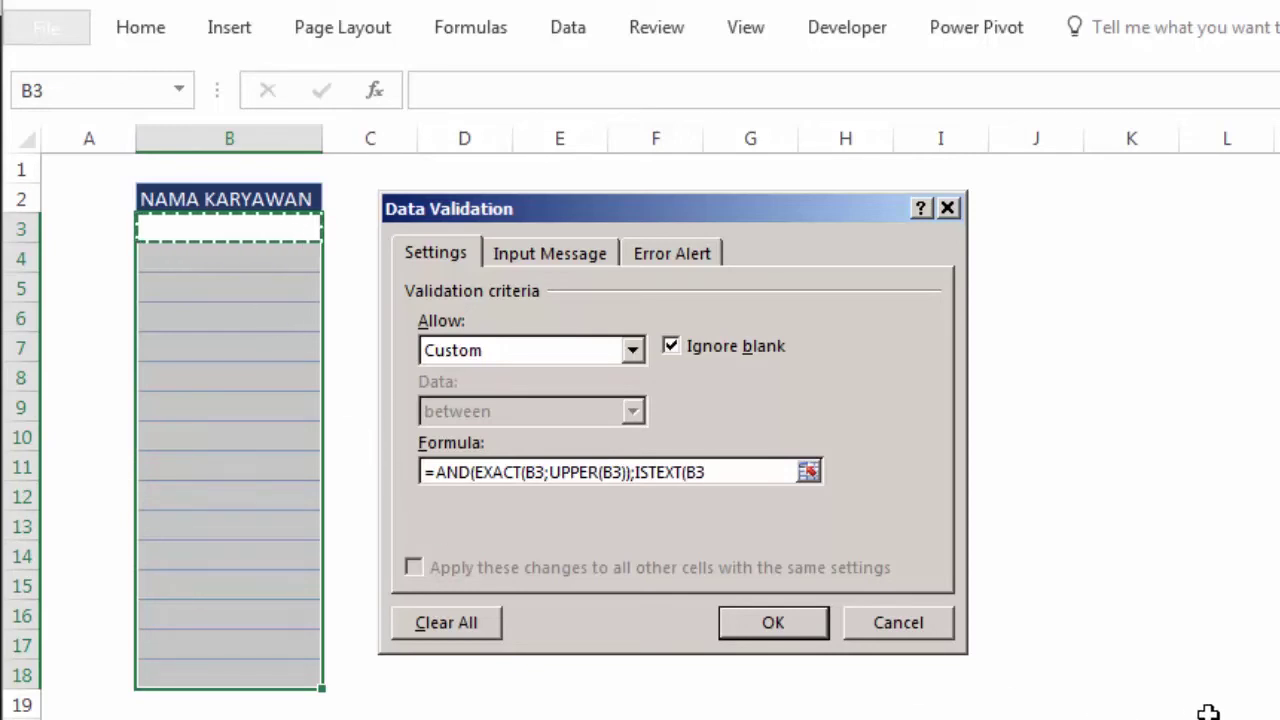
{"action": "type", "text": "))"}
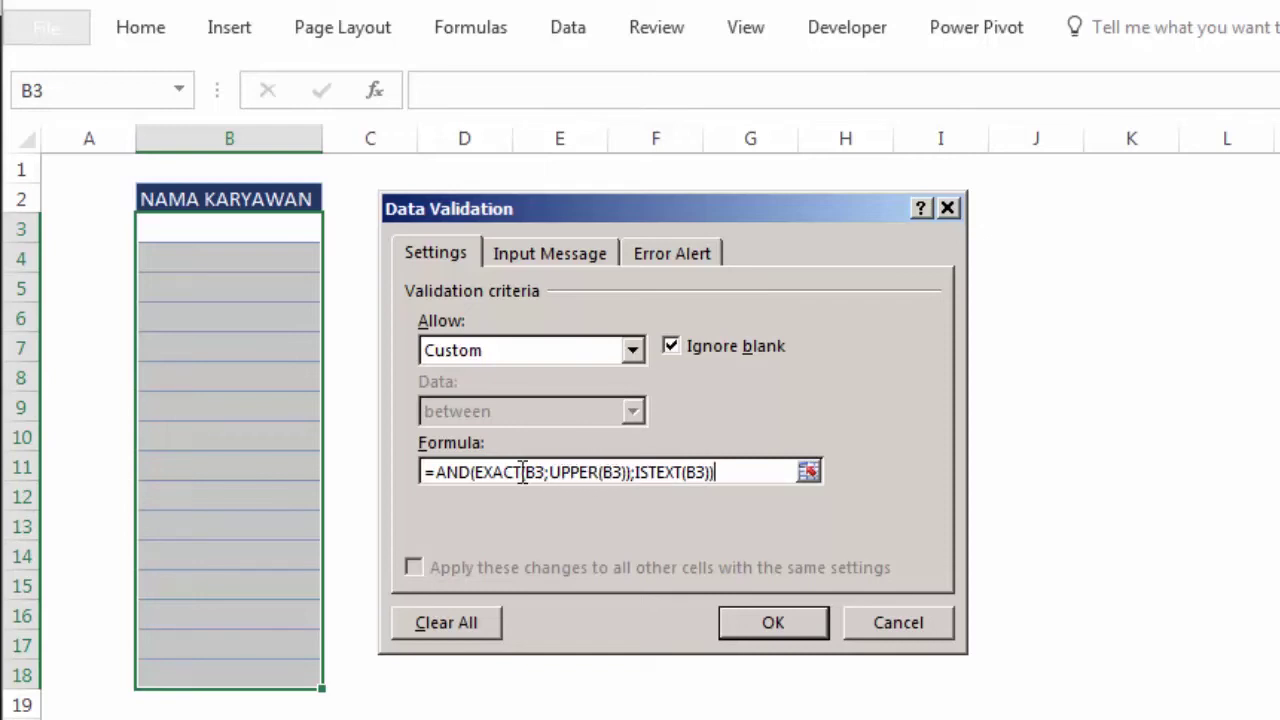
{"action": "left_click_drag", "start_coordinate": [476, 474], "coordinate": [617, 480]}
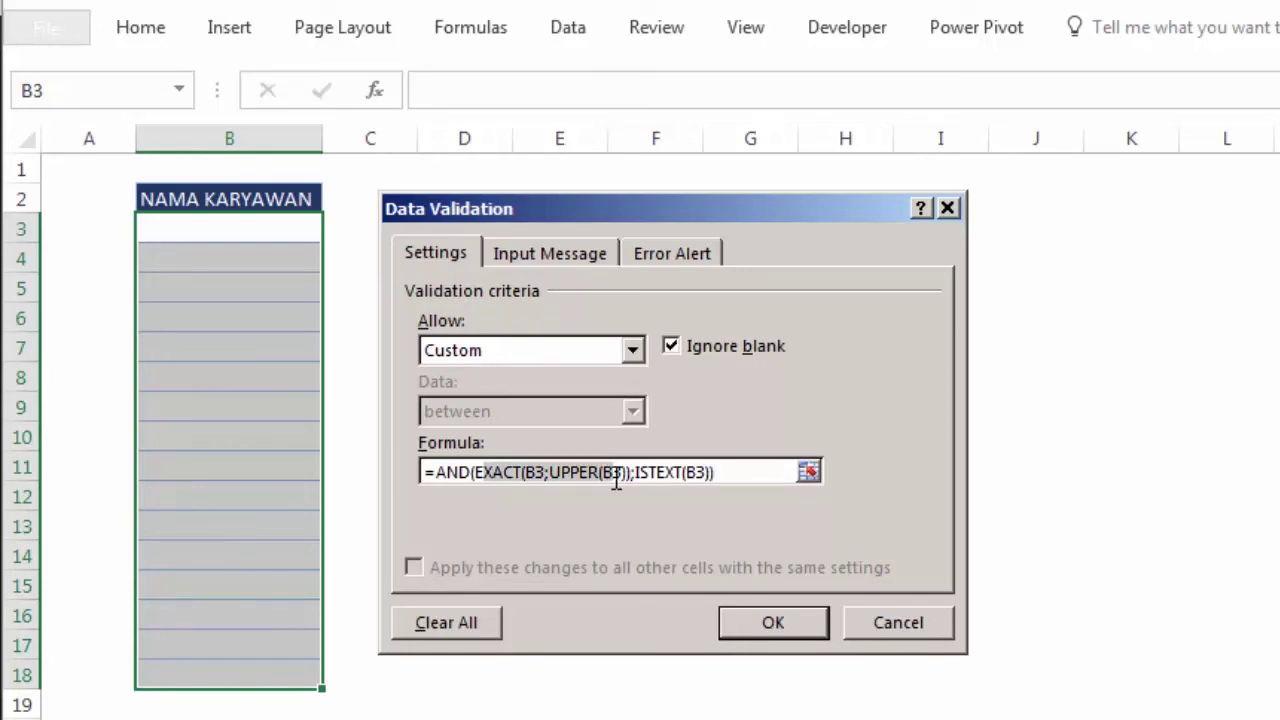
{"action": "left_click_drag", "start_coordinate": [617, 480], "coordinate": [723, 478]}
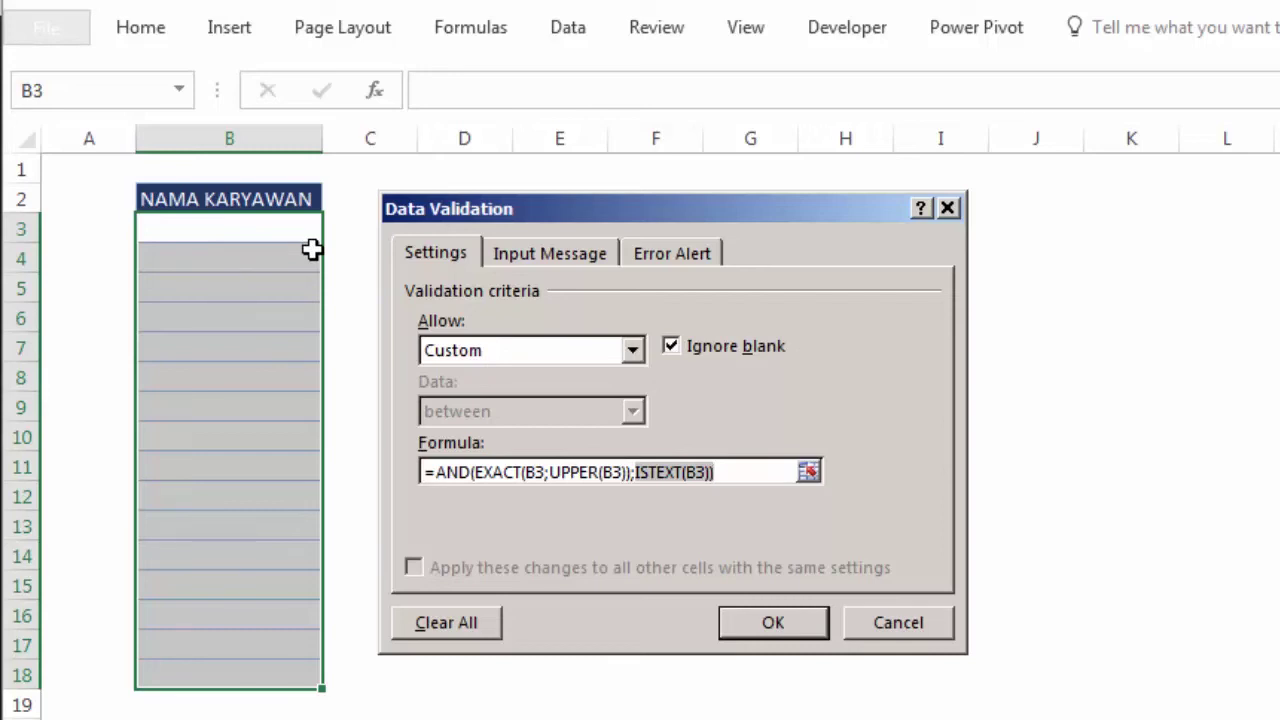
{"action": "left_click", "coordinate": [665, 472]}
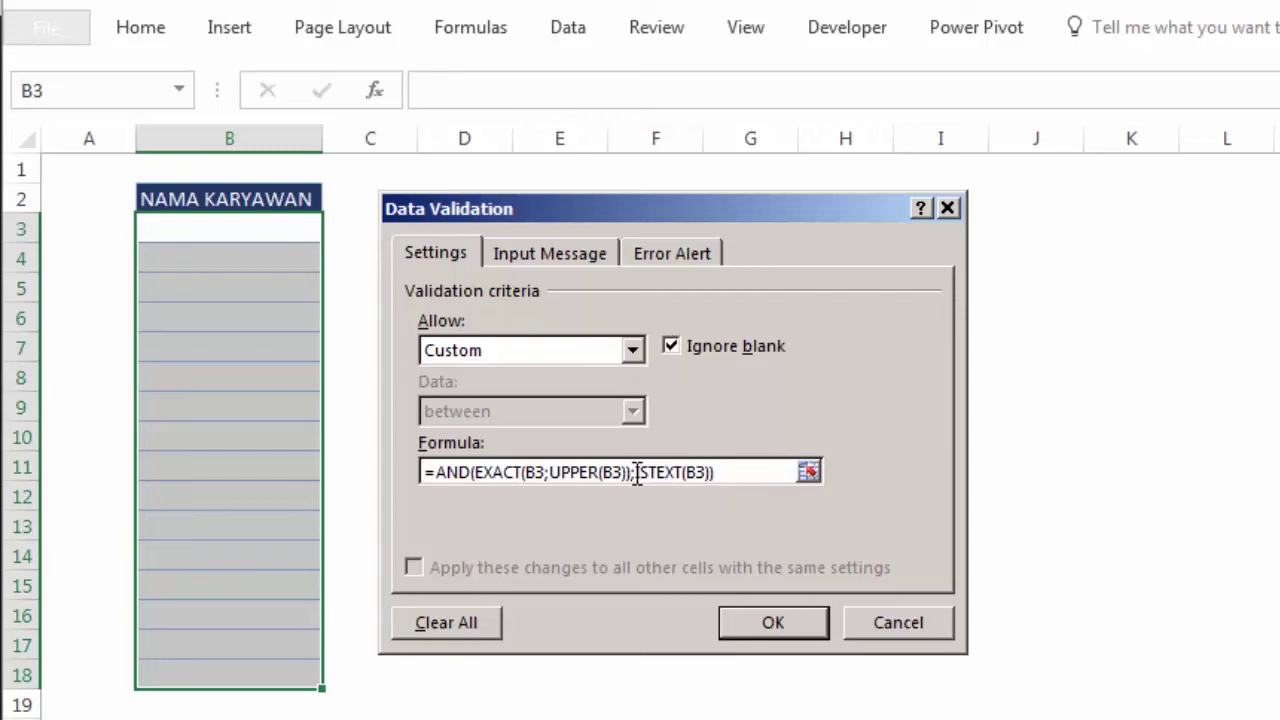
{"action": "left_click_drag", "start_coordinate": [634, 472], "coordinate": [737, 480]}
{"action": "left_click", "coordinate": [457, 471]}
Step: On the Error Alert tab, keep Style Stop and set the title to PERINGATAN..!
{"action": "left_click", "coordinate": [676, 258]}
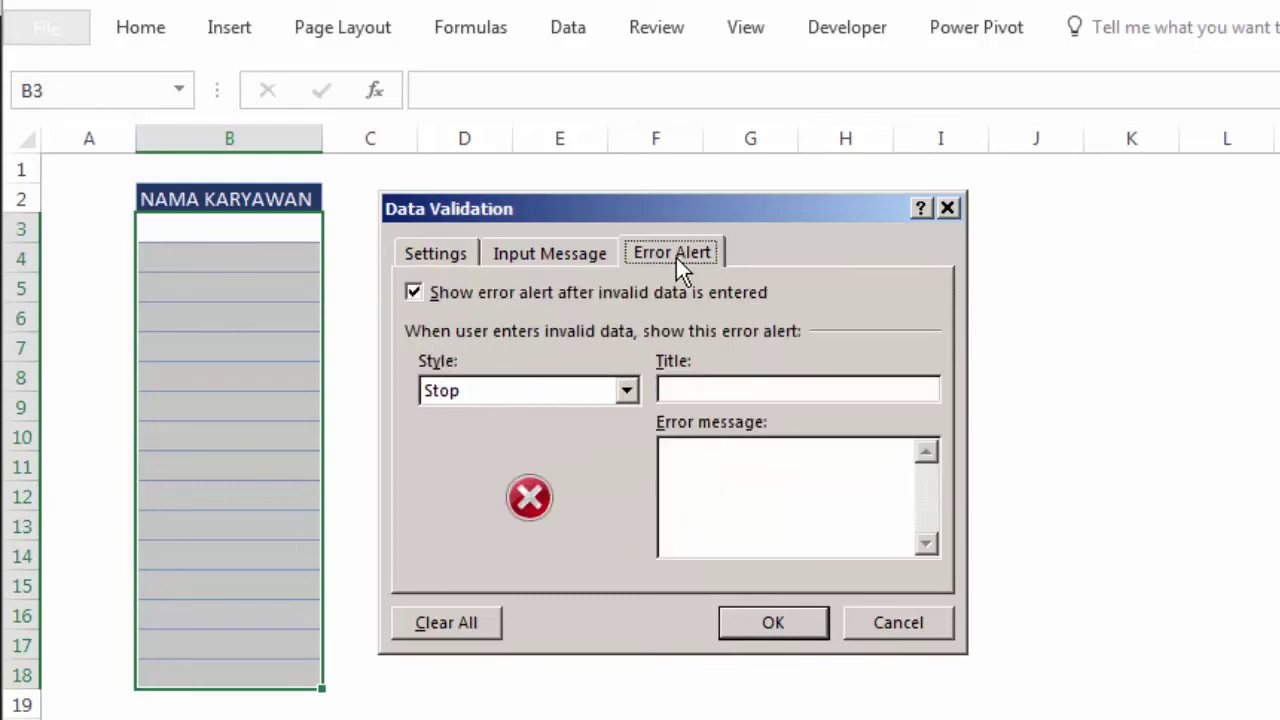
{"action": "left_click", "coordinate": [502, 392]}
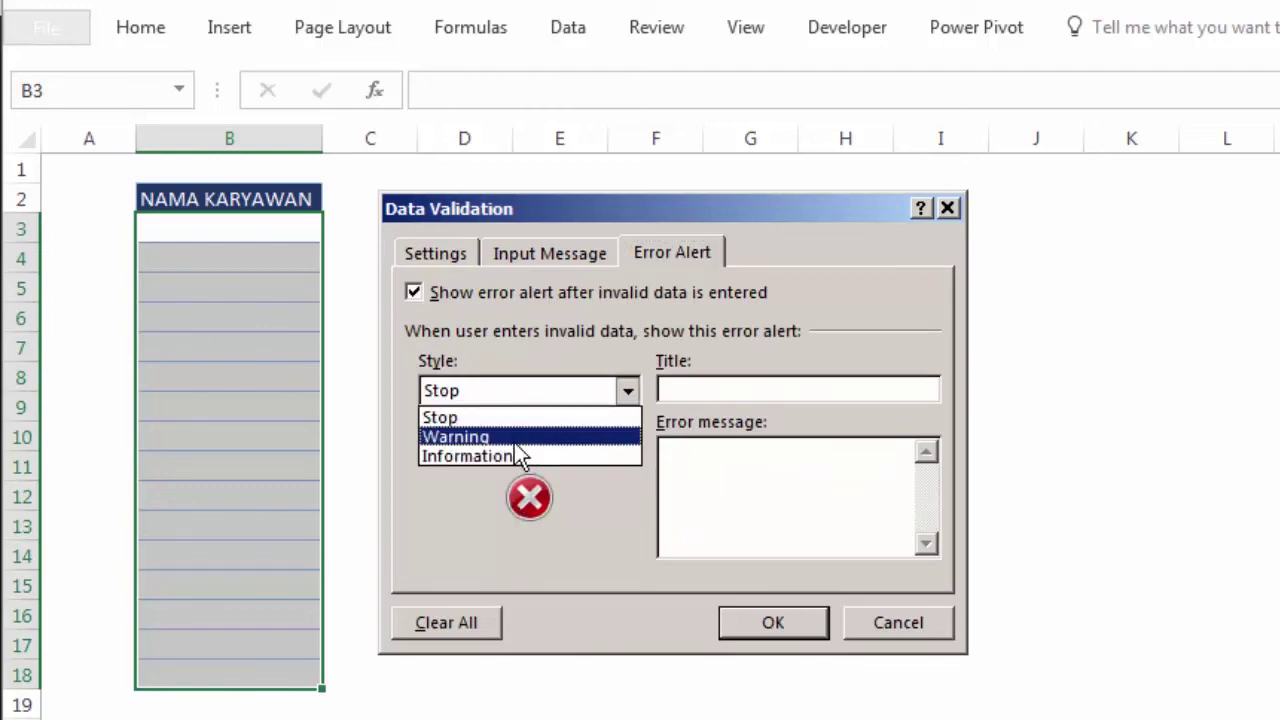
{"action": "left_click", "coordinate": [508, 418]}
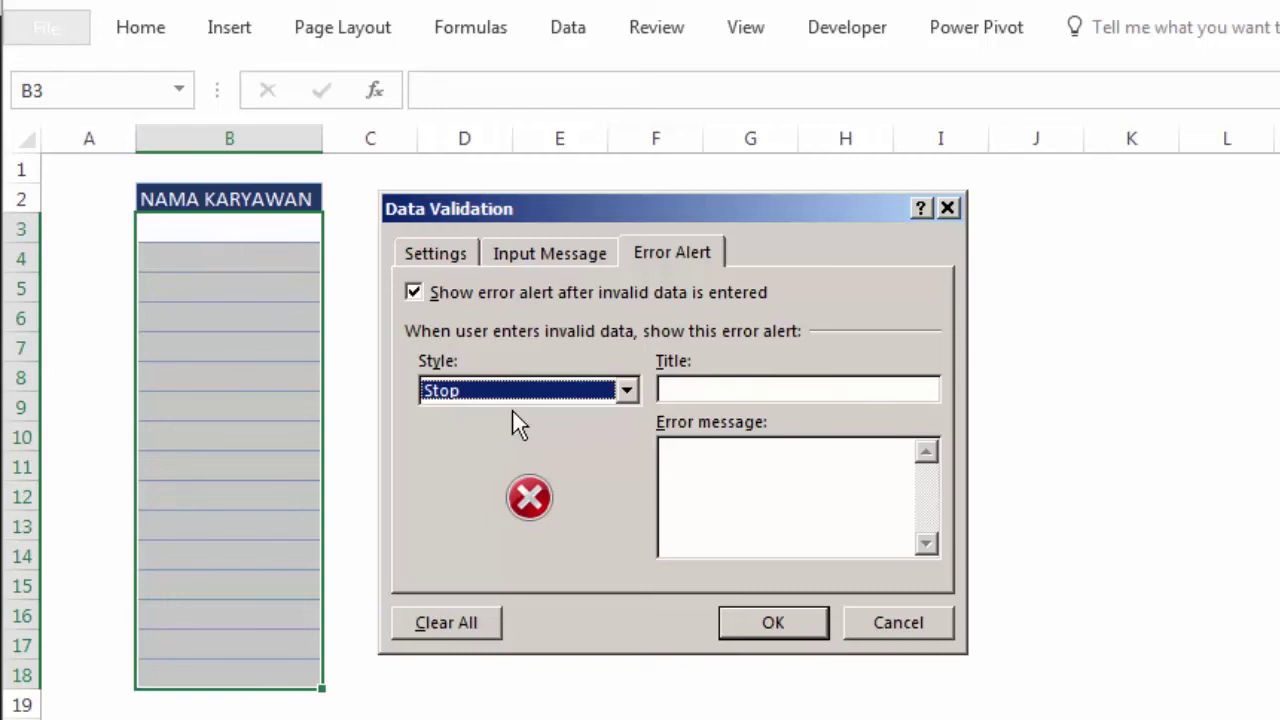
{"action": "left_click", "coordinate": [720, 392]}
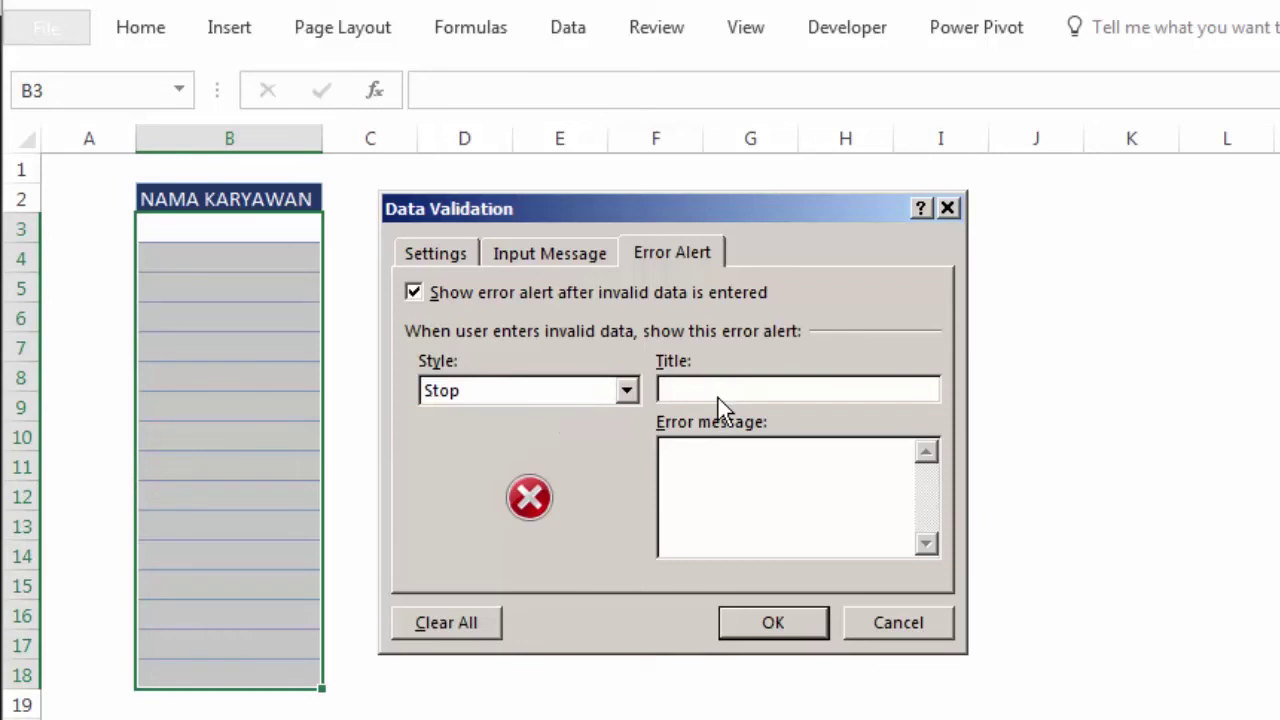
{"action": "type", "text": "PERINGATAN"}
{"action": "type", "text": "..>!"}
{"action": "key", "text": "BackSpace"}
{"action": "key", "text": "BackSpace"}
{"action": "type", "text": "!"}
Step: Enter the message 'Entry Data harus menggunakan huruf KAPITAL' and apply the rule with OK
{"action": "left_click", "coordinate": [737, 471]}
{"action": "type", "text": "Tulisan"}
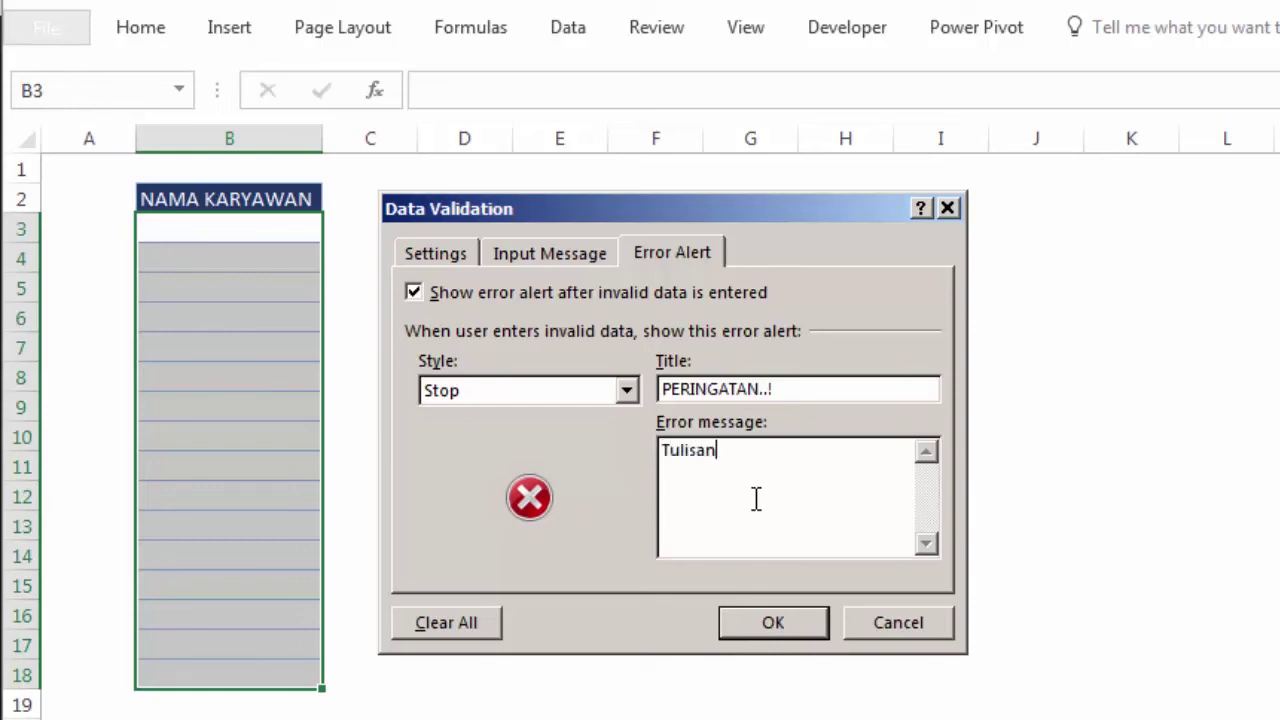
{"action": "key", "text": "BackSpace"}
{"action": "key", "text": "BackSpace"}
{"action": "key", "text": "BackSpace"}
{"action": "type", "text": "Entry Data"}
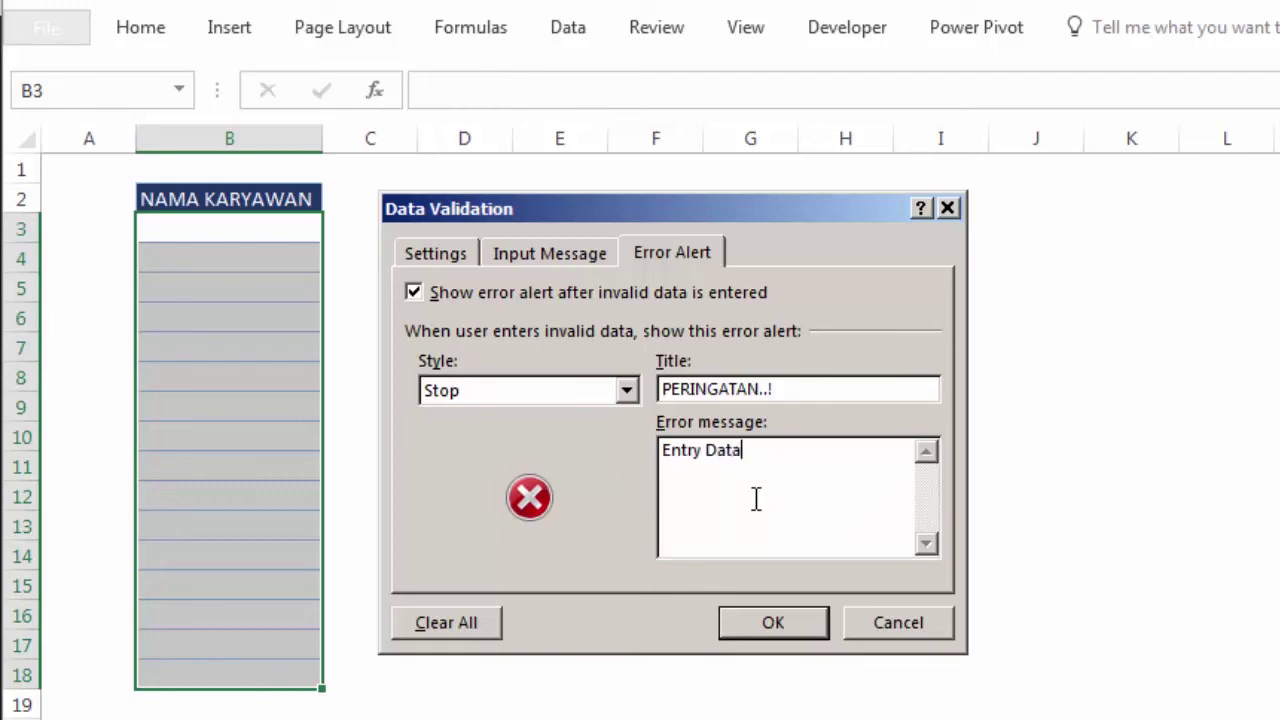
{"action": "type", "text": " harus mengg"}
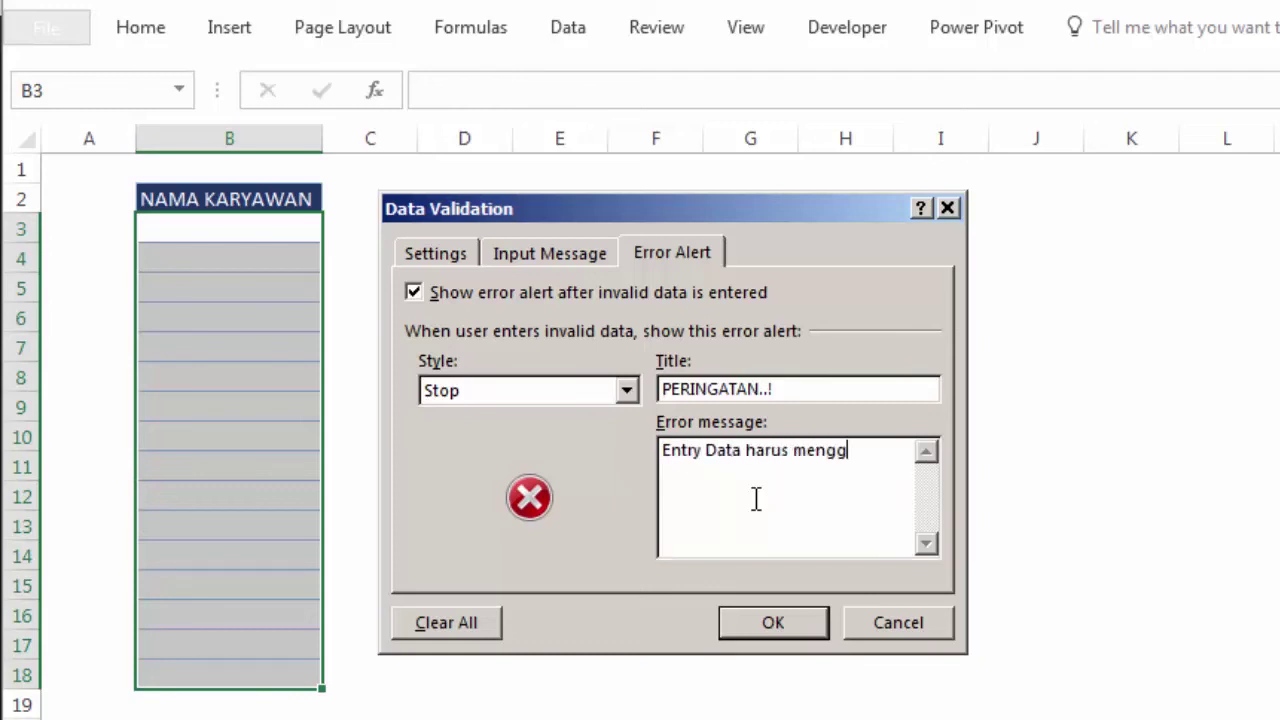
{"action": "type", "text": "unakan huruf"}
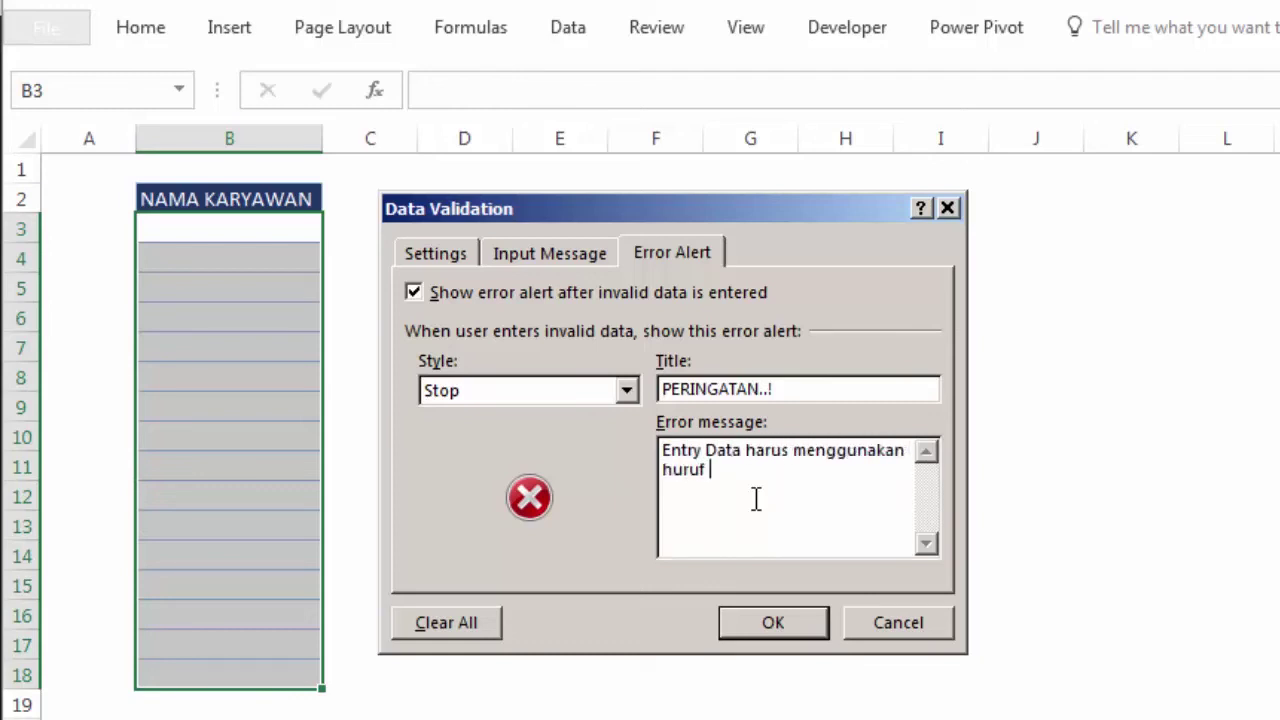
{"action": "type", "text": " KAPIT"}
{"action": "type", "text": "AL"}
{"action": "left_click_drag", "start_coordinate": [767, 469], "coordinate": [664, 450]}
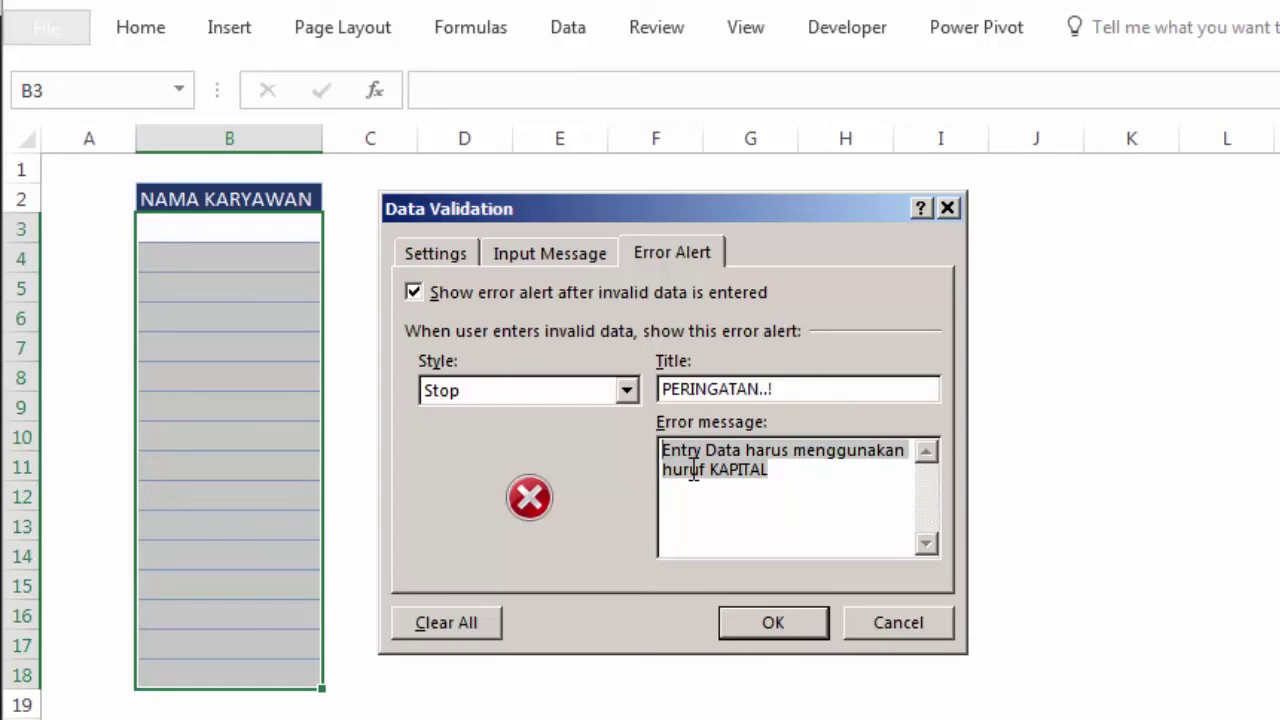
{"action": "left_click", "coordinate": [708, 469]}
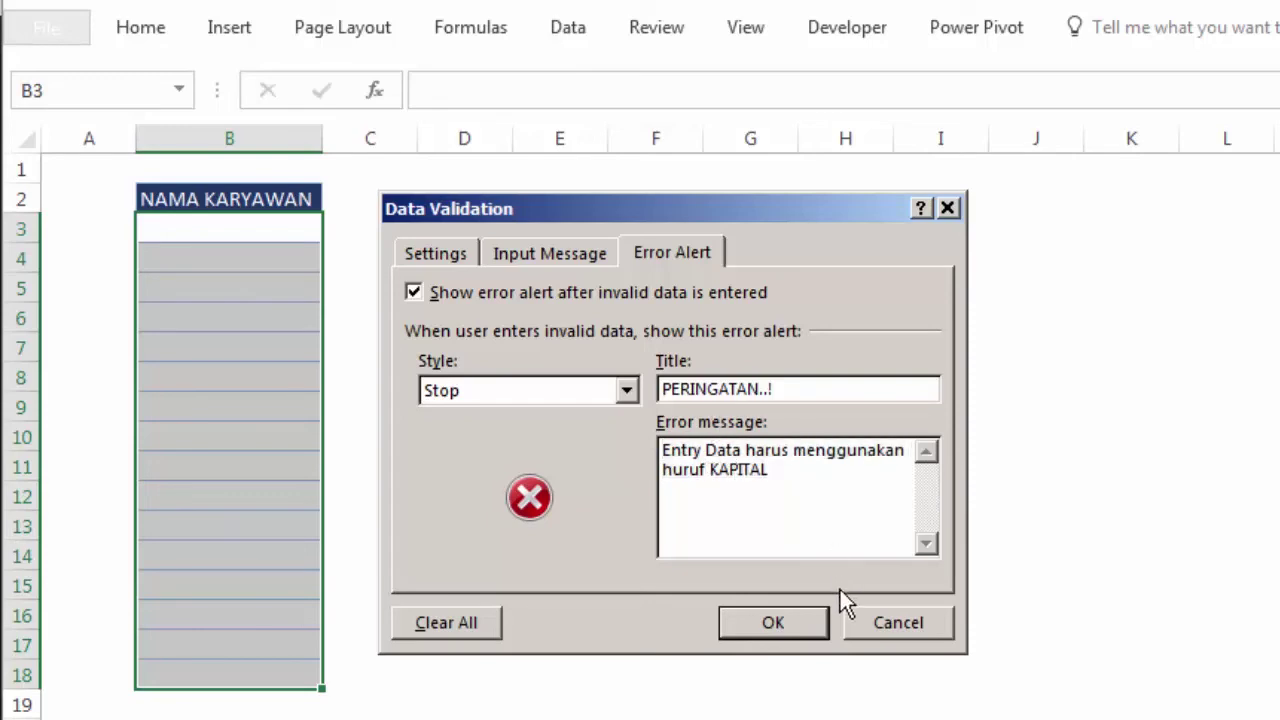
{"action": "left_click", "coordinate": [814, 620]}
{"action": "left_click", "coordinate": [623, 286]}
Step: Enter AHMAD in B3, which the rule accepts
{"action": "left_click", "coordinate": [266, 231]}
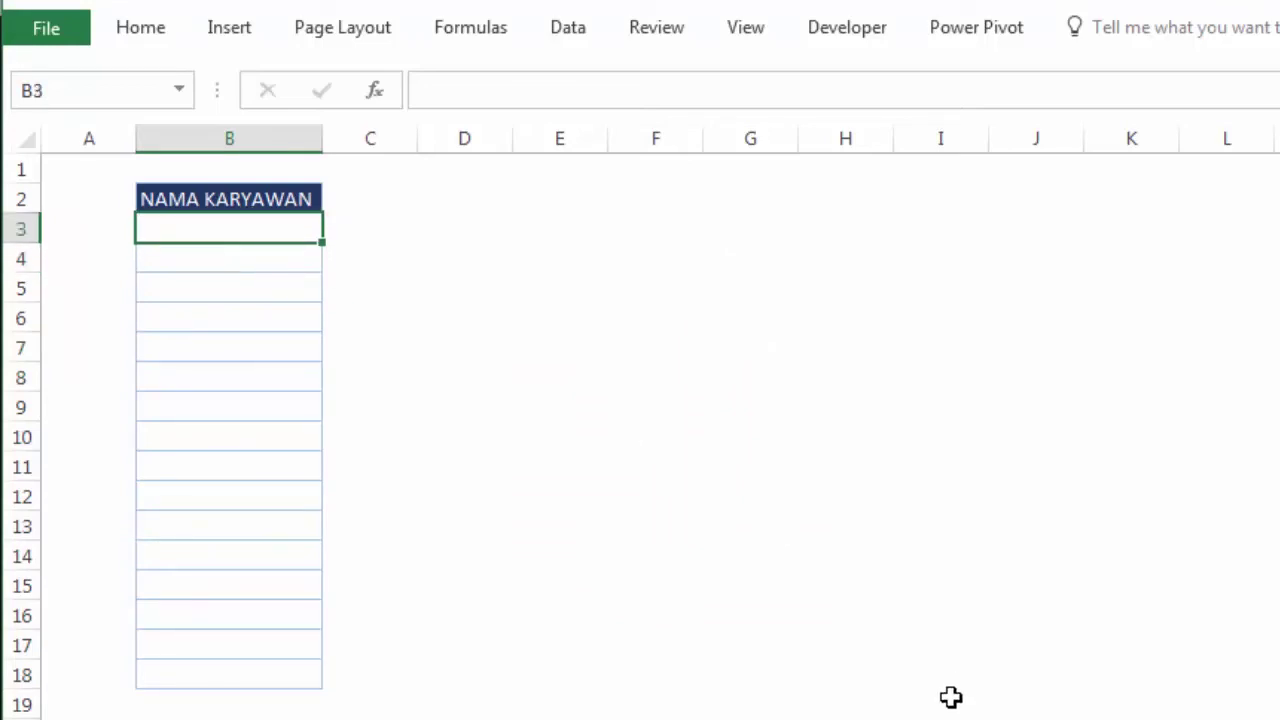
{"action": "type", "text": "AHMAD"}
{"action": "key", "text": "Return"}
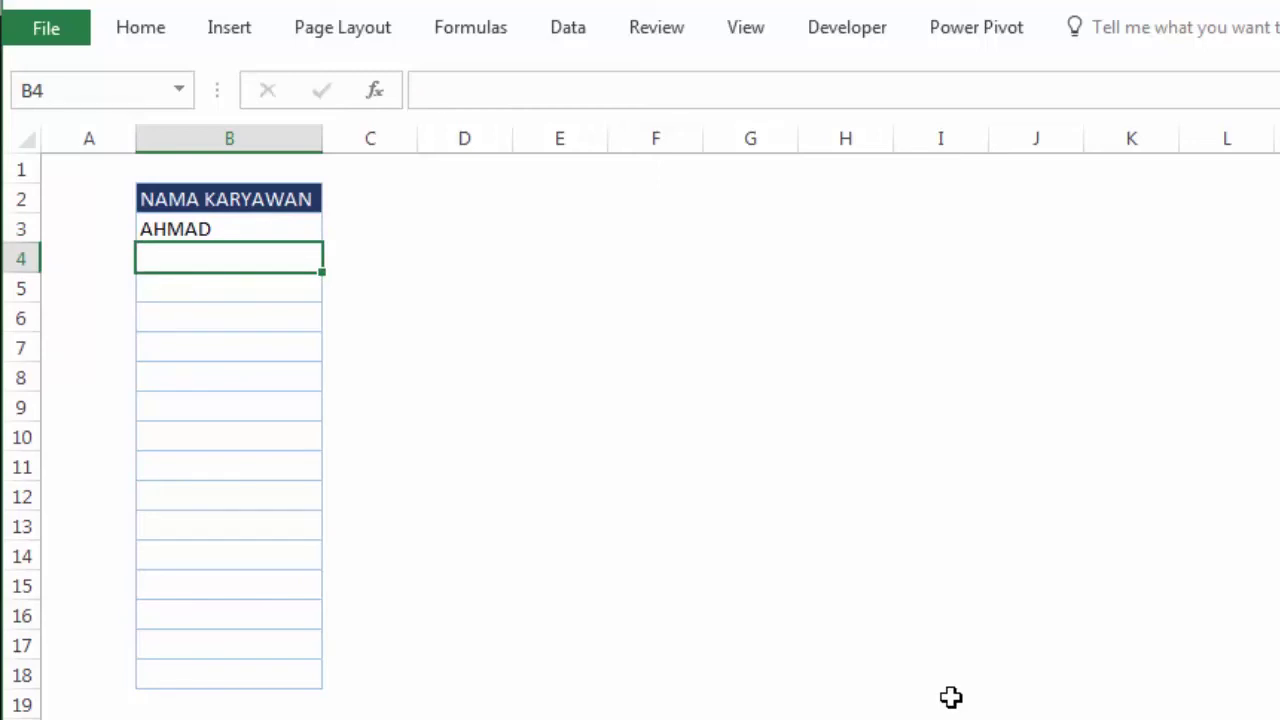
Step: Enter 1234 in B4, cancel the PERINGATAN rejection, and reselect B3:B18
{"action": "type", "text": "1234"}
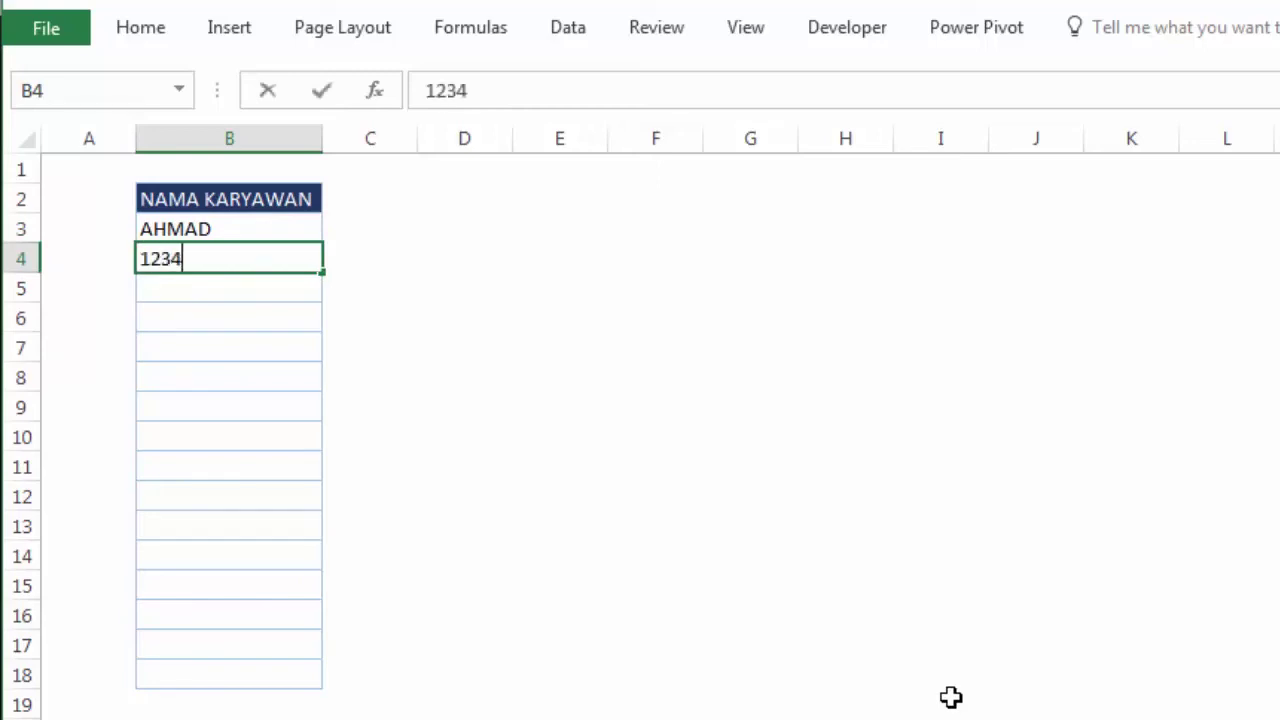
{"action": "key", "text": "Return"}
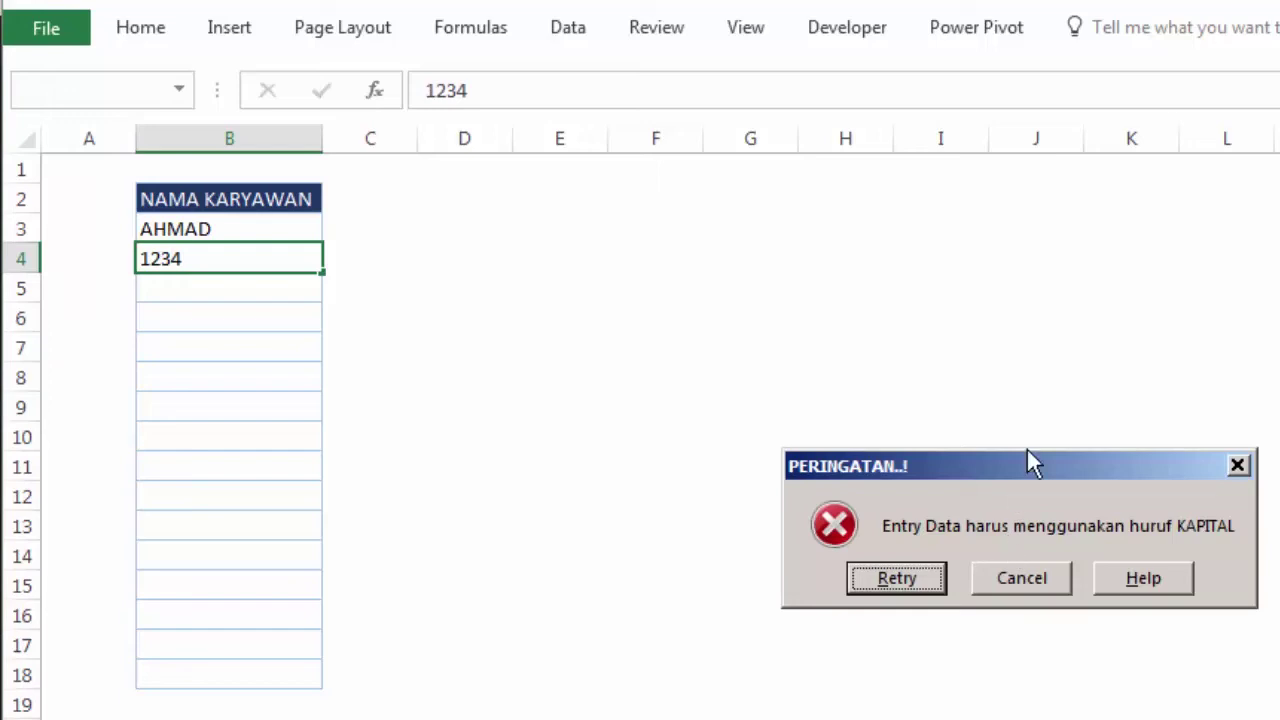
{"action": "left_click_drag", "start_coordinate": [912, 452], "coordinate": [472, 239]}
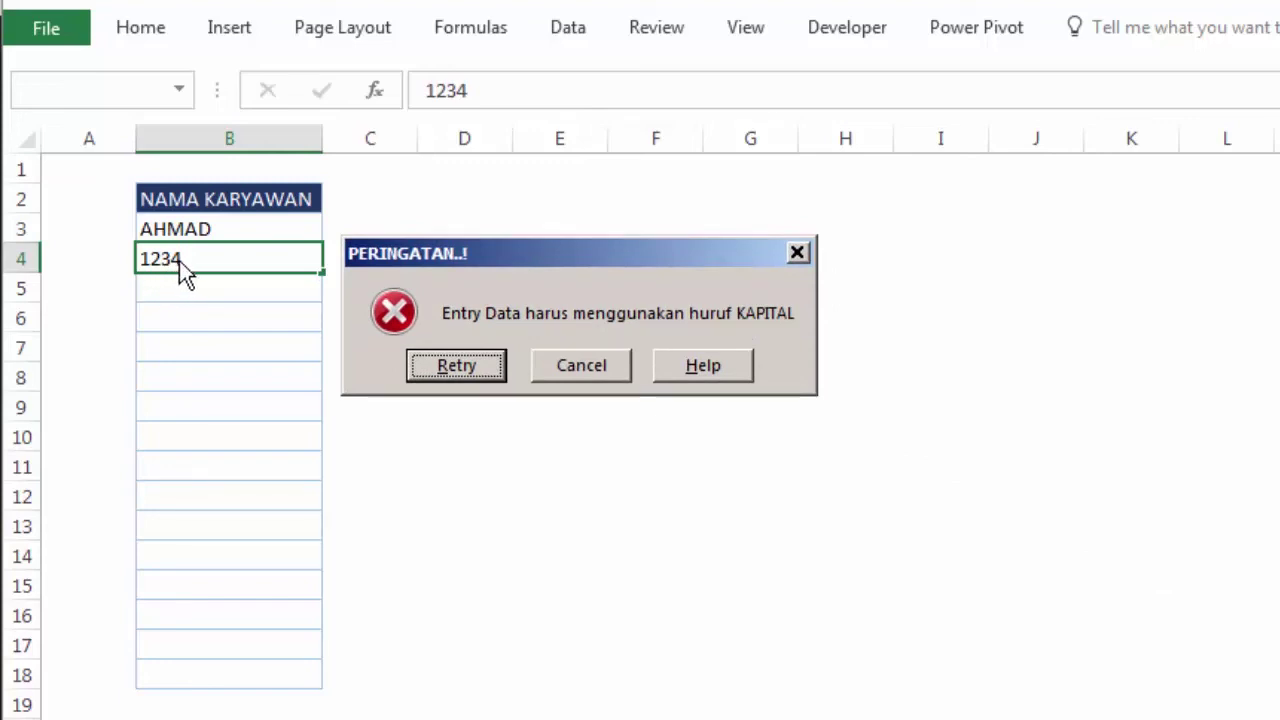
{"action": "left_click", "coordinate": [605, 368]}
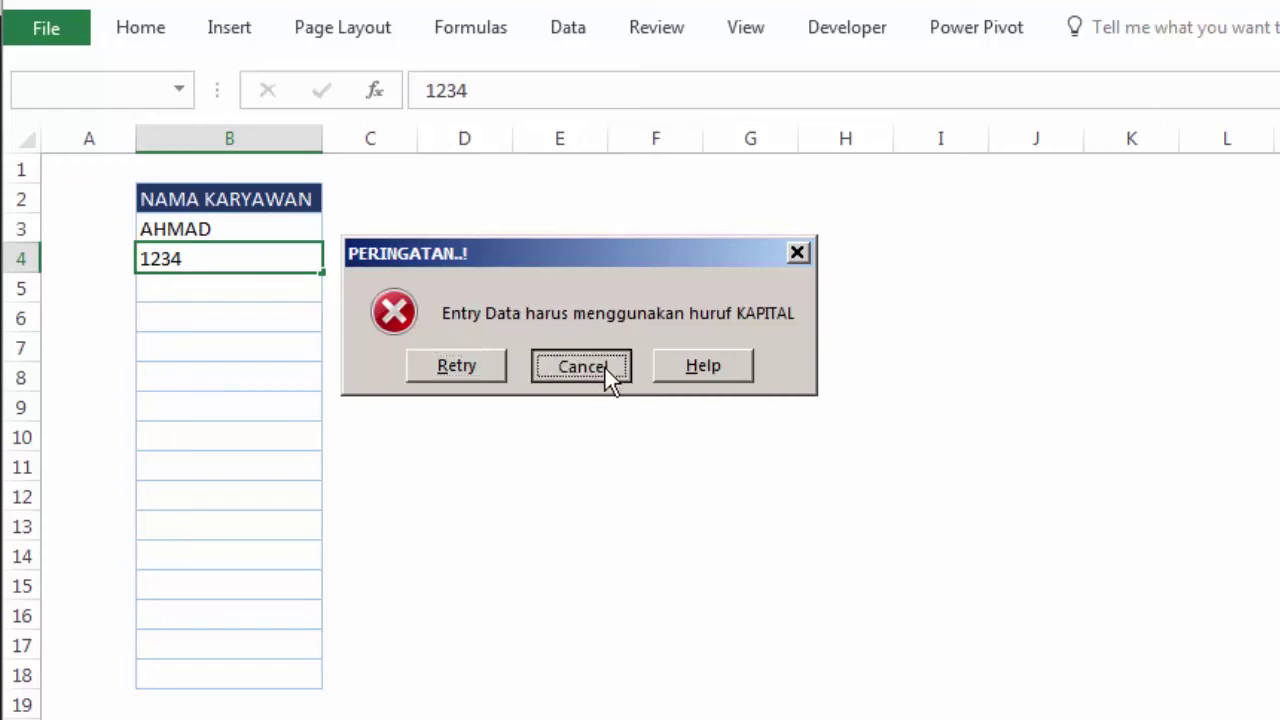
{"action": "left_click_drag", "start_coordinate": [309, 236], "coordinate": [290, 679]}
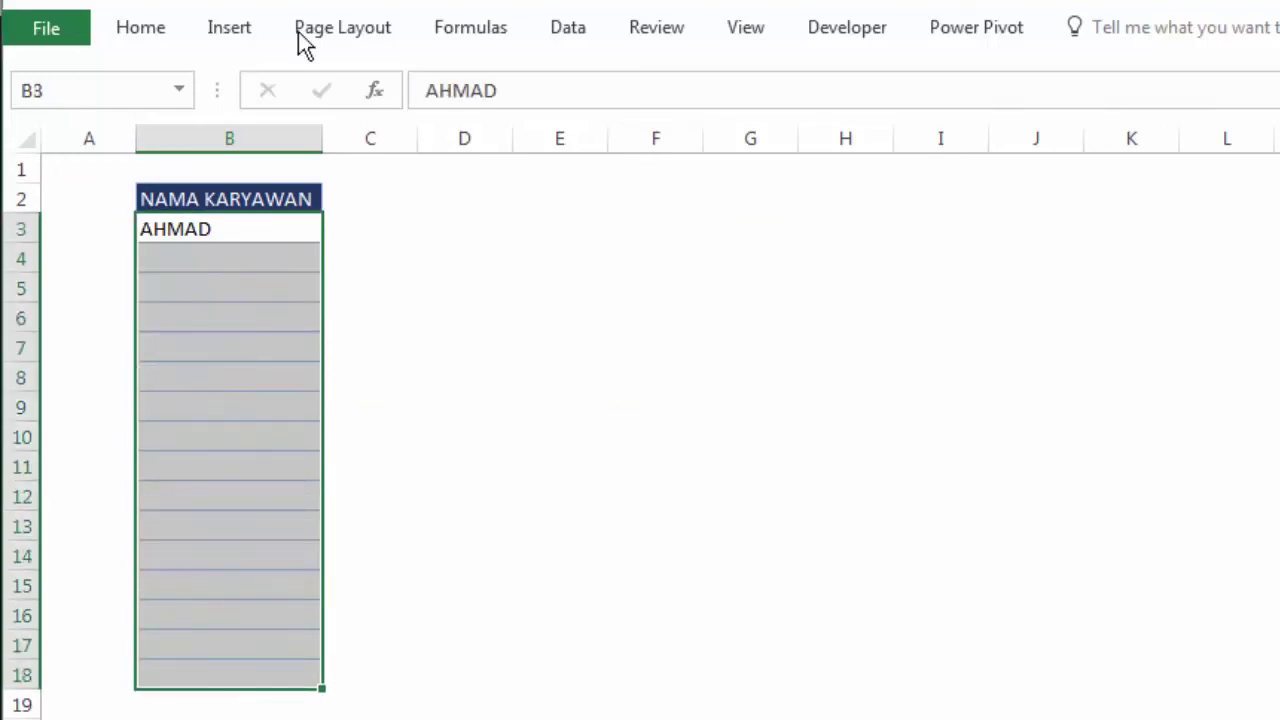
Step: Reopen Data Validation for the selected name cells
{"action": "left_click", "coordinate": [839, 34]}
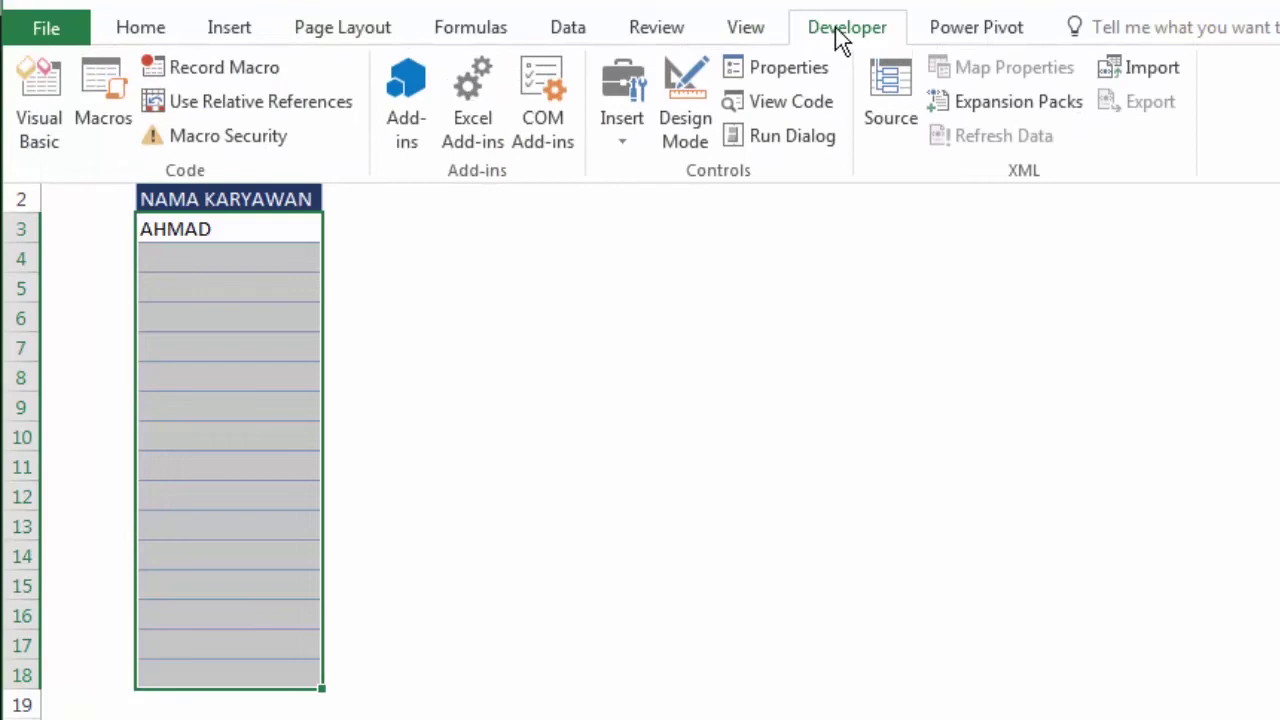
{"action": "left_click", "coordinate": [560, 33]}
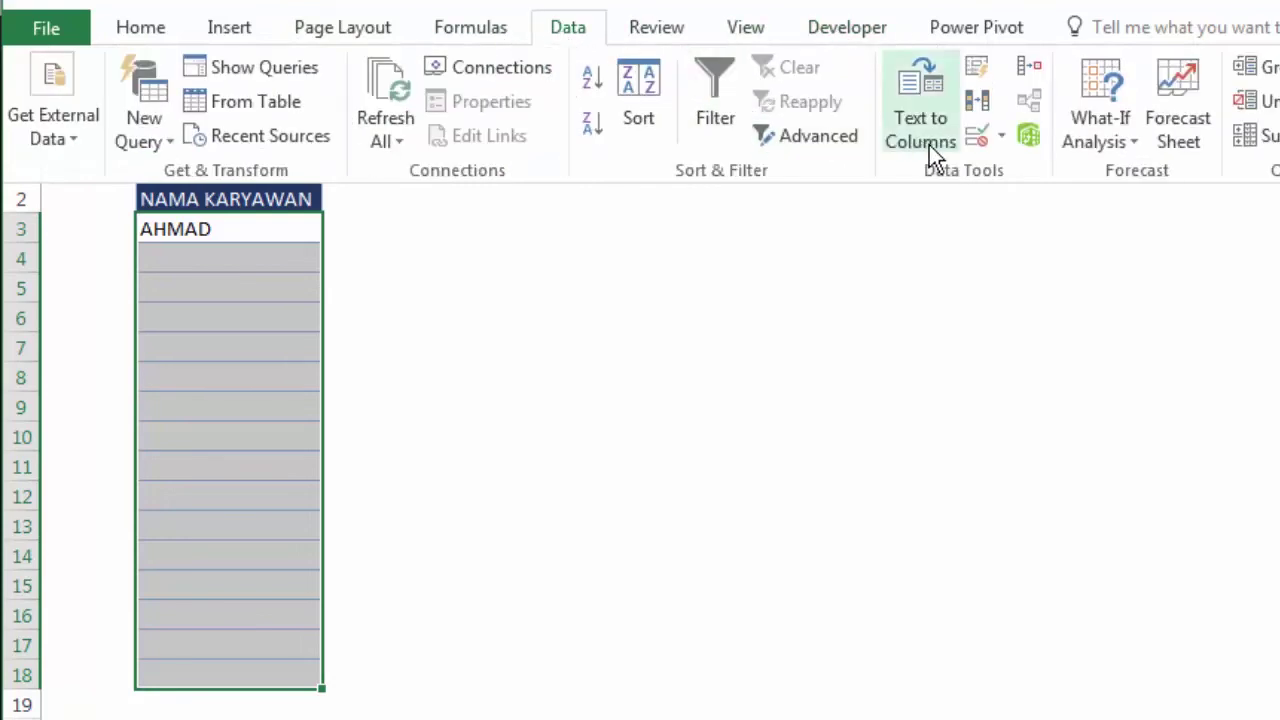
{"action": "left_click", "coordinate": [999, 147]}
{"action": "left_click", "coordinate": [1011, 176]}
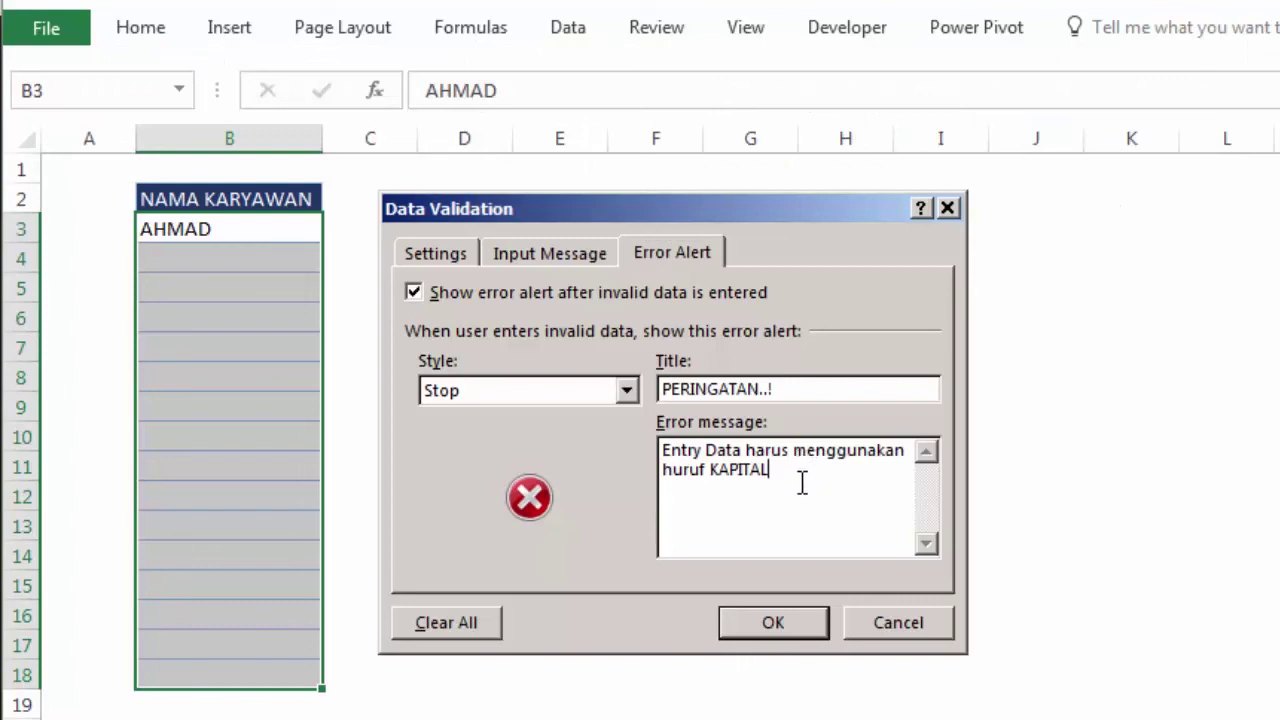
Step: Append 'tidak boleh angka' to the error message, review the formula, and apply with OK
{"action": "type", "text": "DAN"}
{"action": "key", "text": "BackSpace"}
{"action": "key", "text": "BackSpace"}
{"action": "key", "text": "BackSpace"}
{"action": "key", "text": "BackSpace"}
{"action": "type", "text": "TID"}
{"action": "type", "text": "AK"}
{"action": "key", "text": "BackSpace"}
{"action": "key", "text": "BackSpace"}
{"action": "key", "text": "BackSpace"}
{"action": "key", "text": "BackSpace"}
{"action": "key", "text": "BackSpace"}
{"action": "type", "text": "tidak b"}
{"action": "type", "text": "oleh angka"}
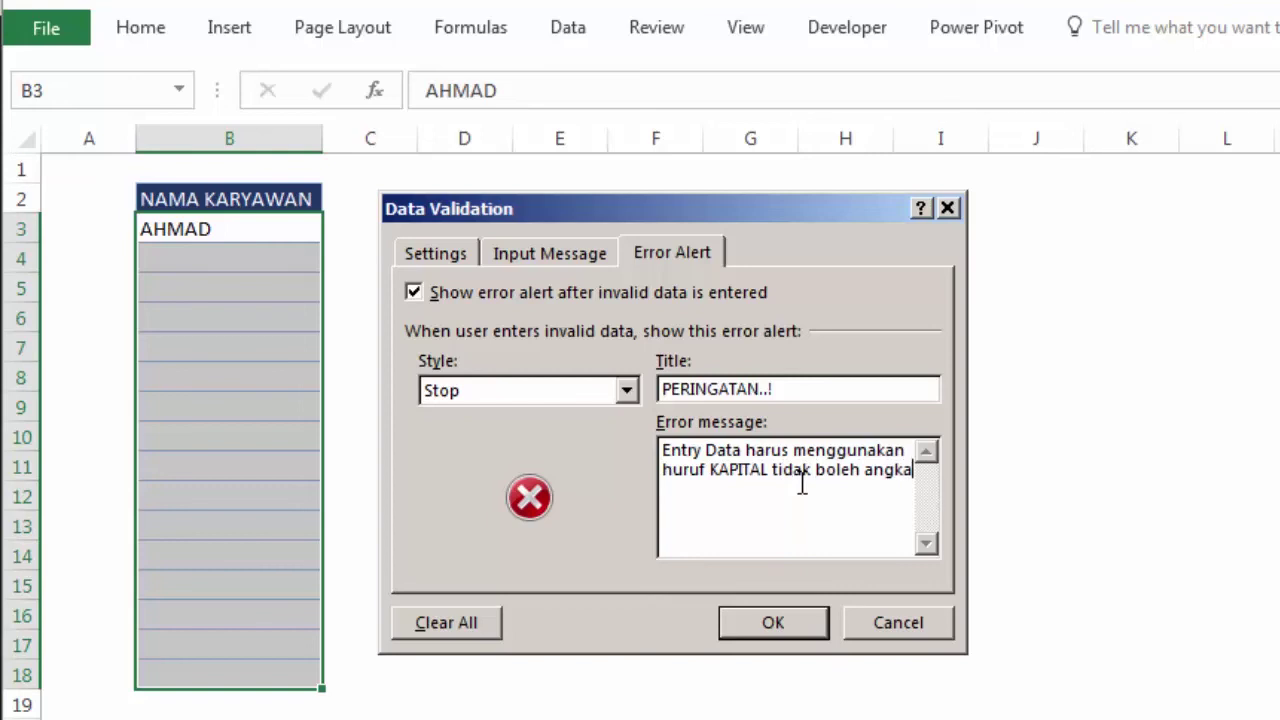
{"action": "left_click", "coordinate": [436, 253]}
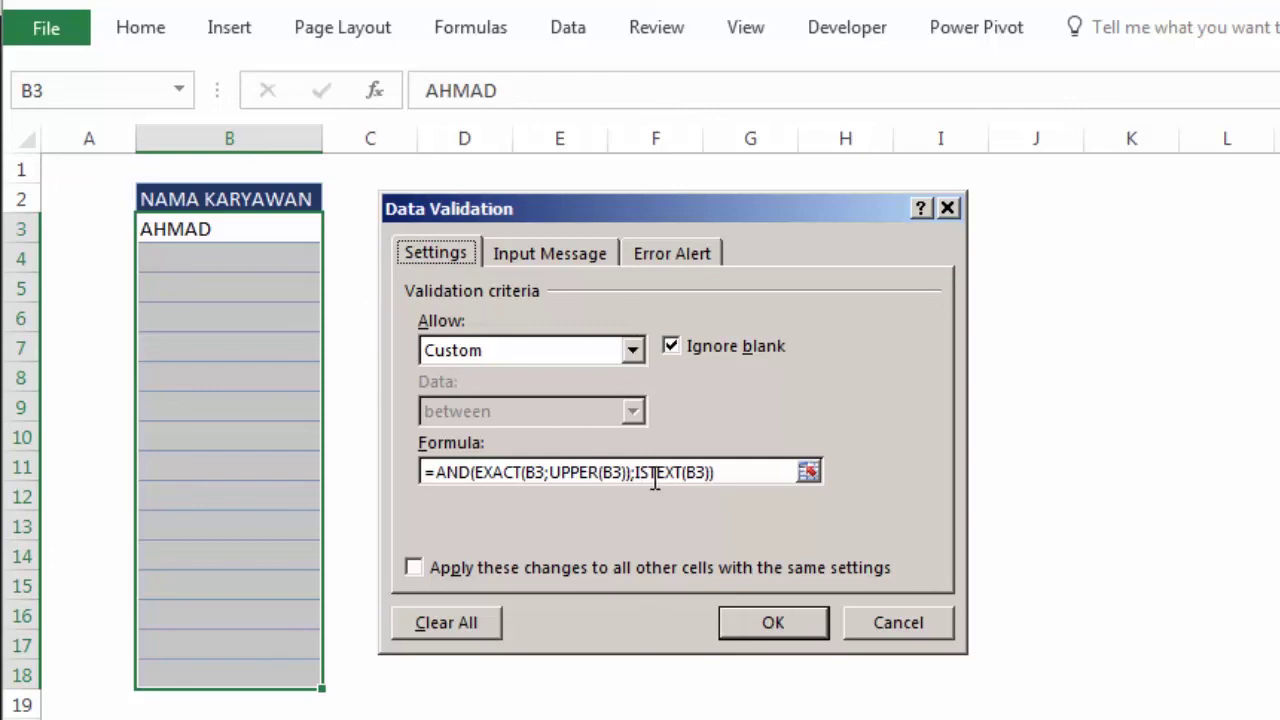
{"action": "left_click", "coordinate": [775, 620]}
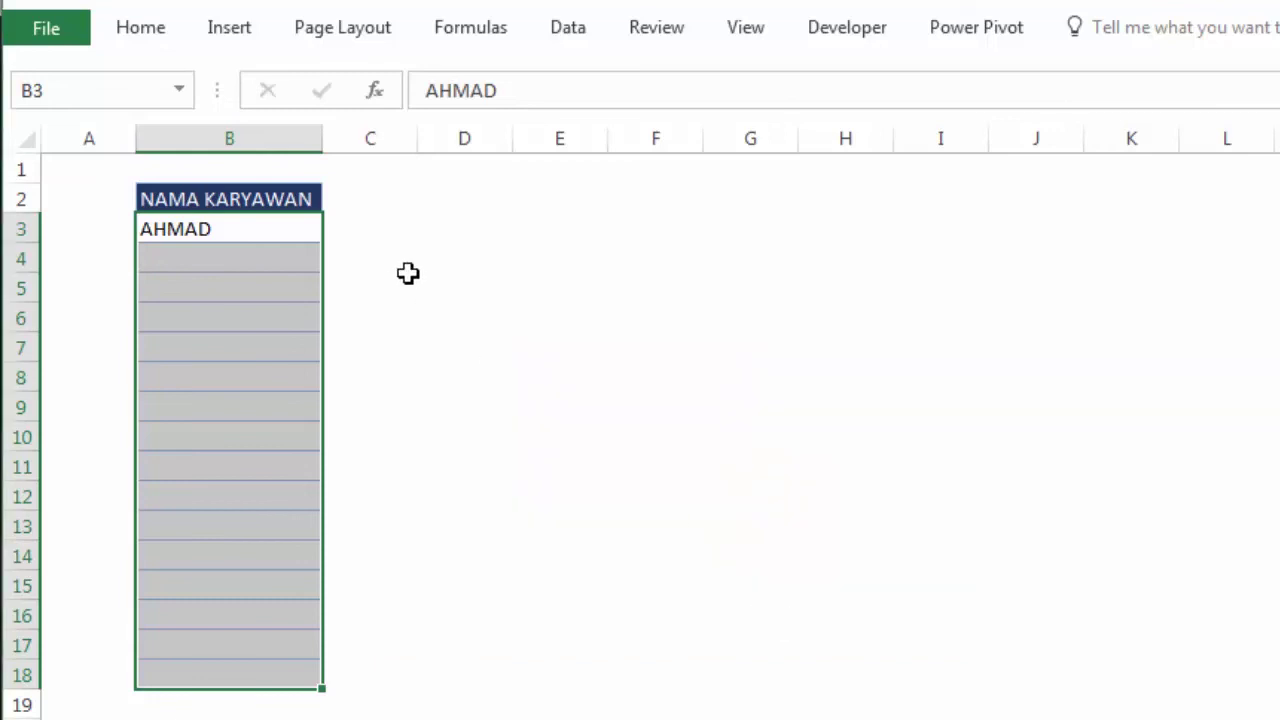
Step: Enter lowercase 'ahmad' in B4, see the PERINGATAN alert reject it, and choose Retry
{"action": "left_click", "coordinate": [269, 260]}
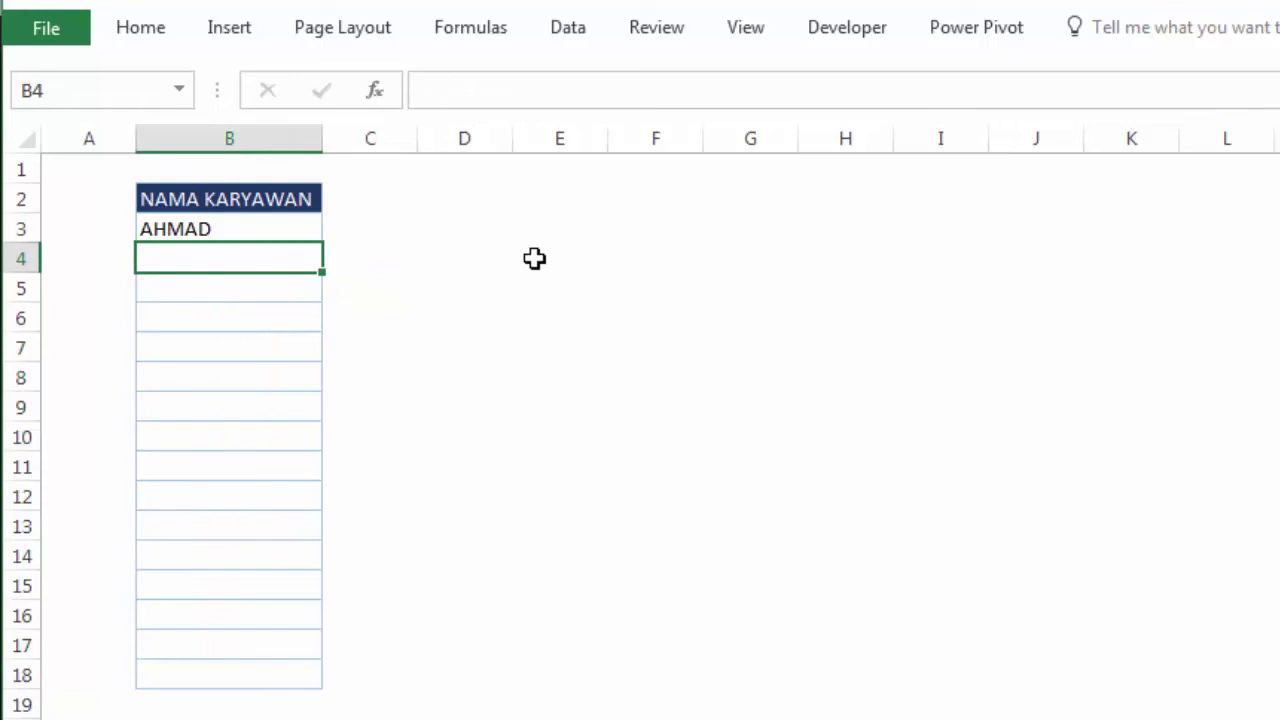
{"action": "type", "text": "ah"}
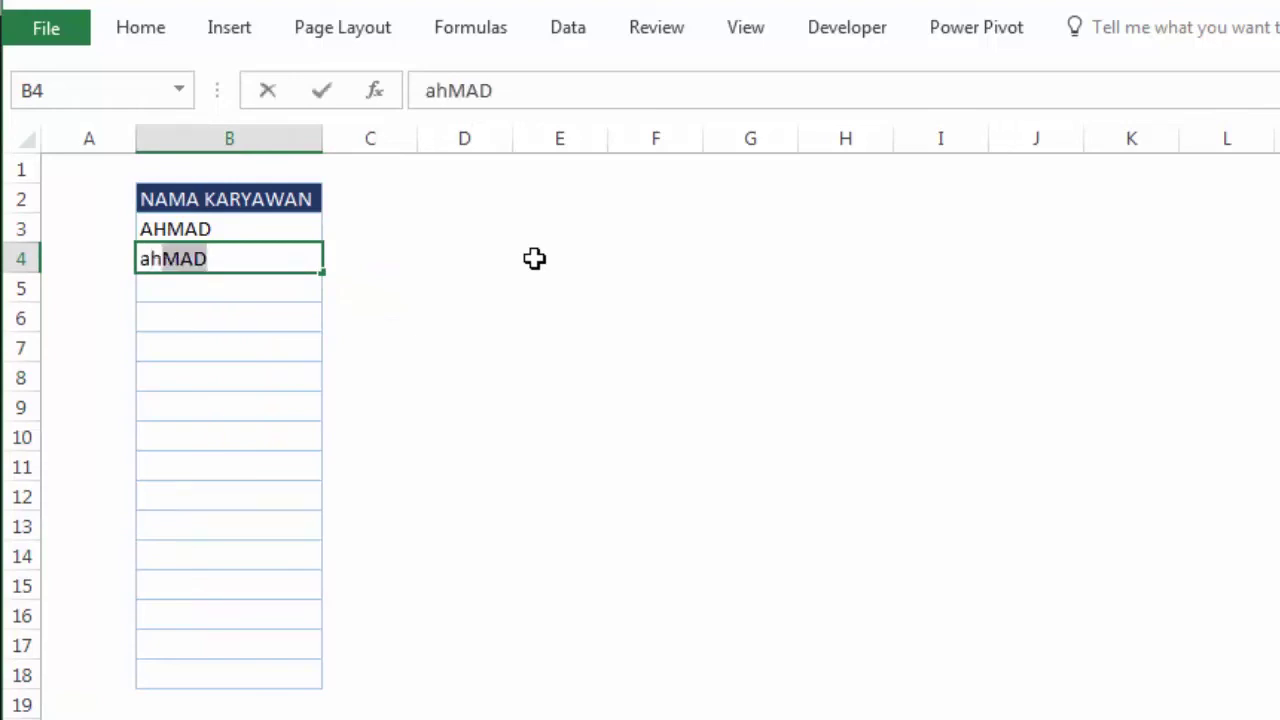
{"action": "type", "text": "md"}
{"action": "key", "text": "BackSpace"}
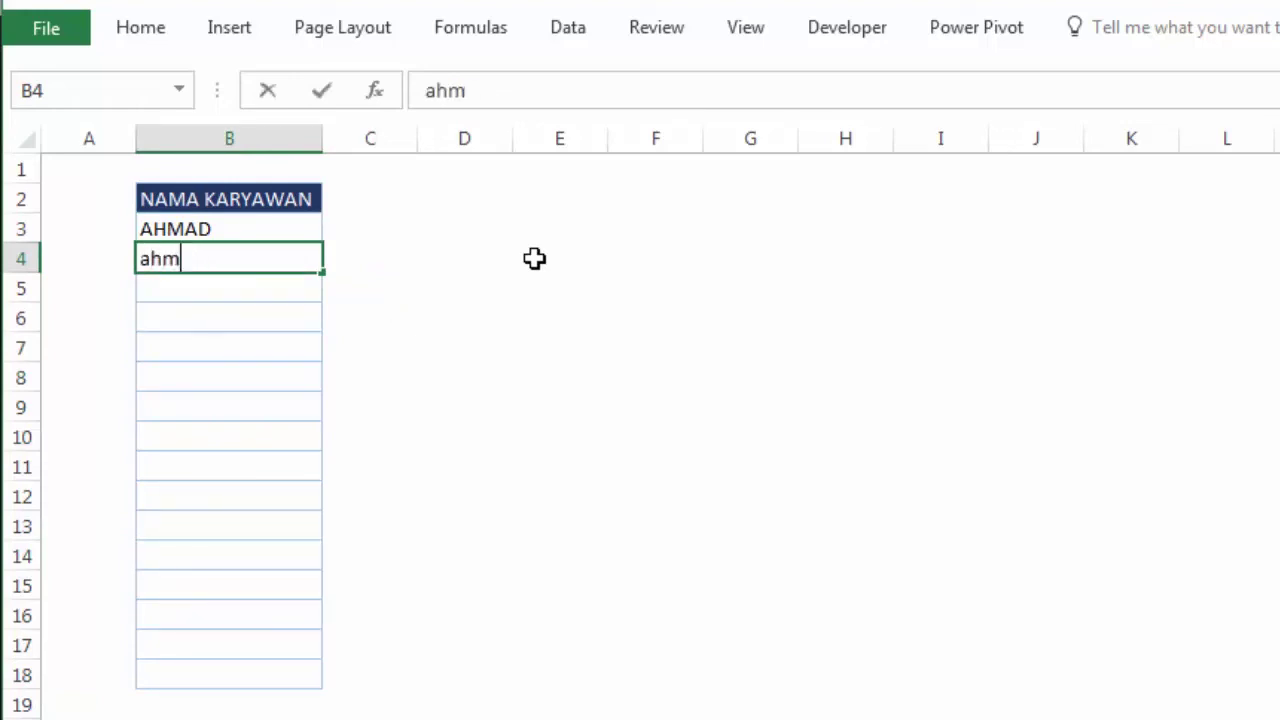
{"action": "type", "text": "ad"}
{"action": "key", "text": "Return"}
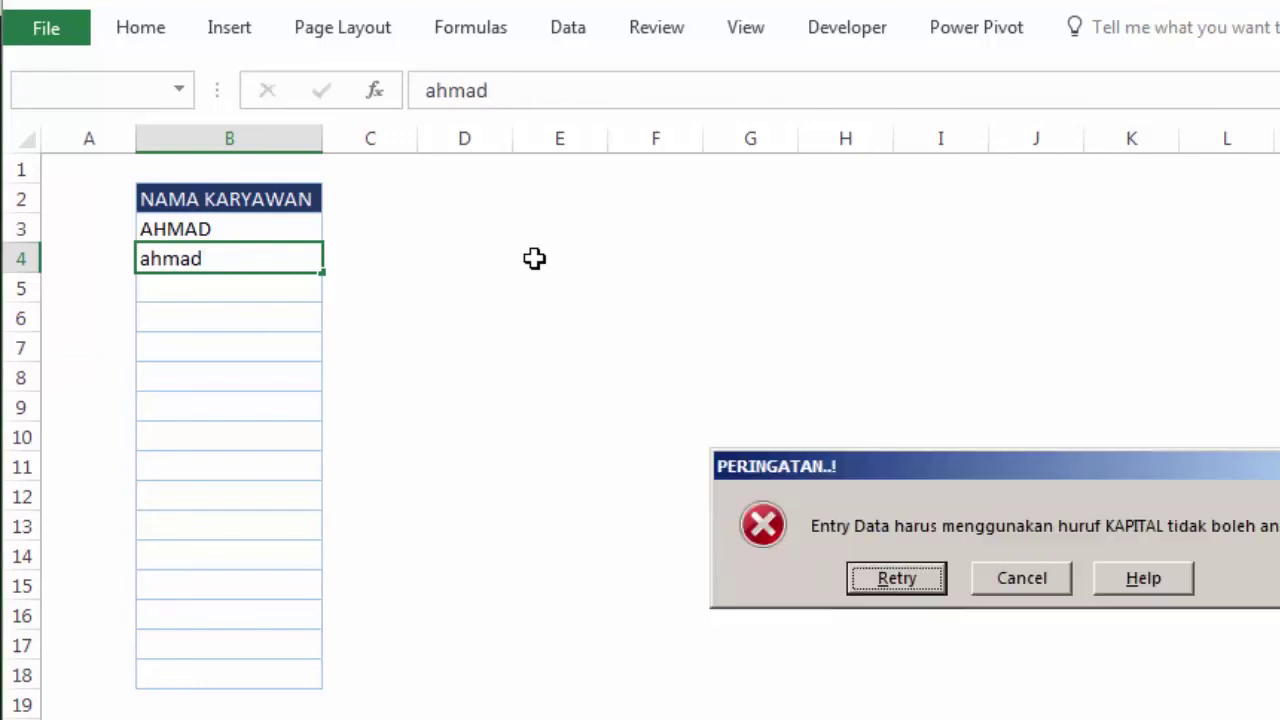
{"action": "mouse_move", "coordinate": [933, 469]}
{"action": "left_mouse_down"}
{"action": "mouse_move", "coordinate": [597, 327]}
{"action": "mouse_move", "coordinate": [564, 274]}
{"action": "left_mouse_up"}
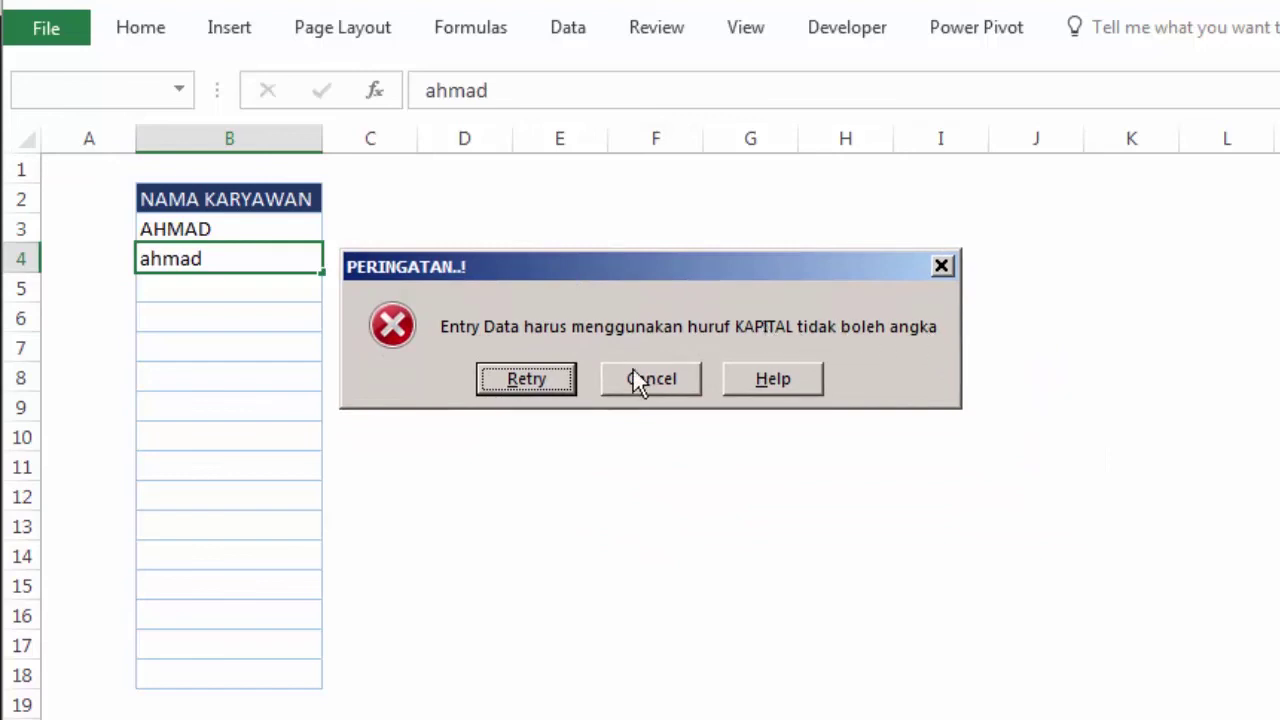
{"action": "left_click", "coordinate": [538, 384]}
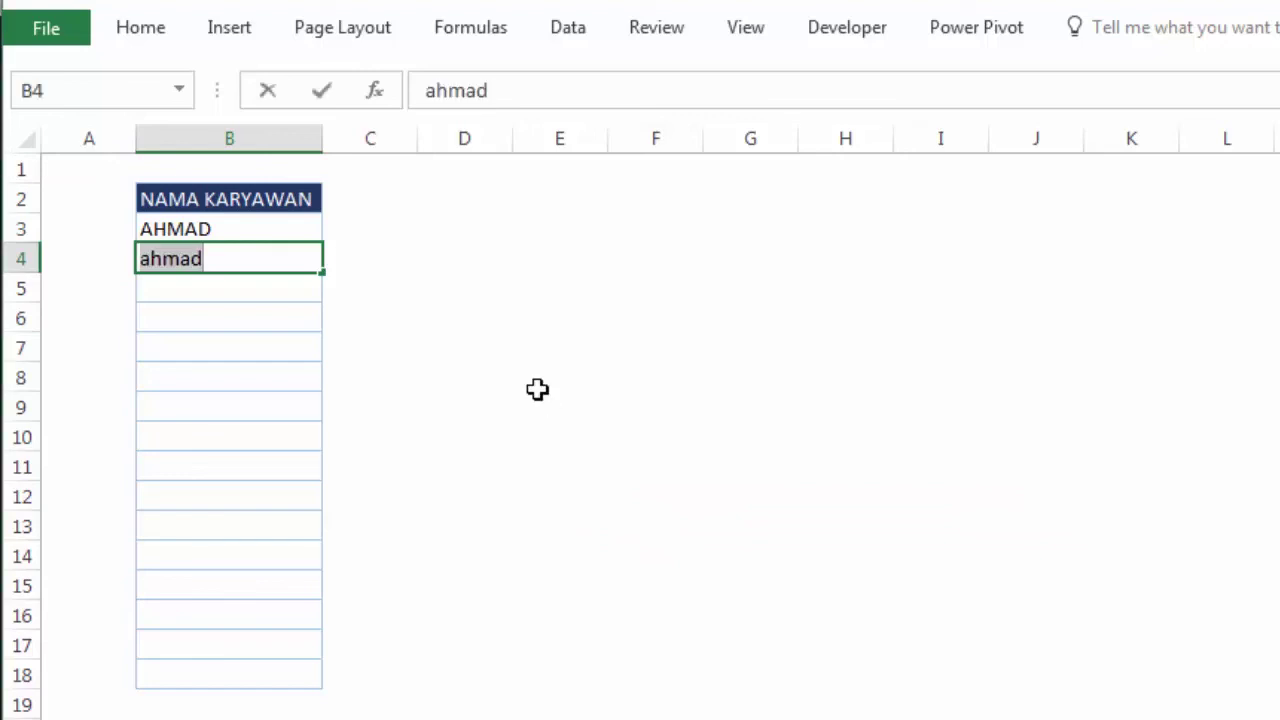
Step: Enter 4545 in B4, cancel the rejection, and select B3:B18
{"action": "type", "text": "4545"}
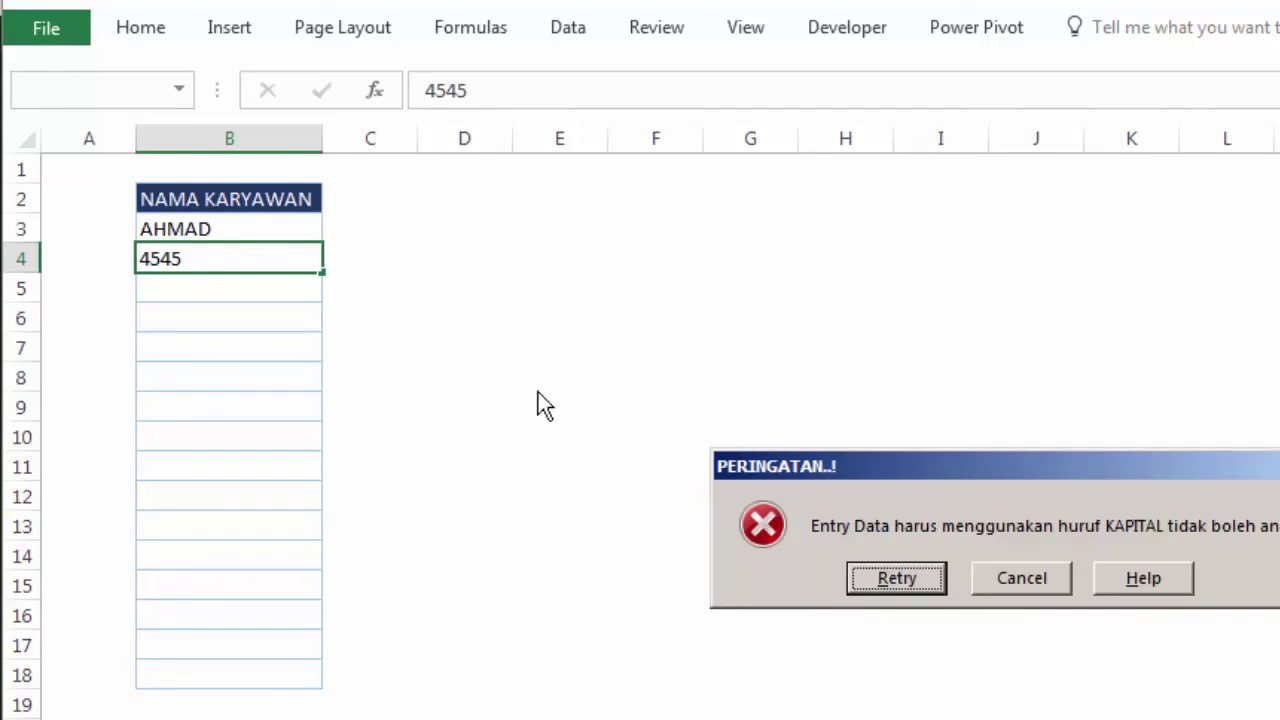
{"action": "left_click_drag", "start_coordinate": [840, 466], "coordinate": [480, 275]}
{"action": "left_click", "coordinate": [618, 391]}
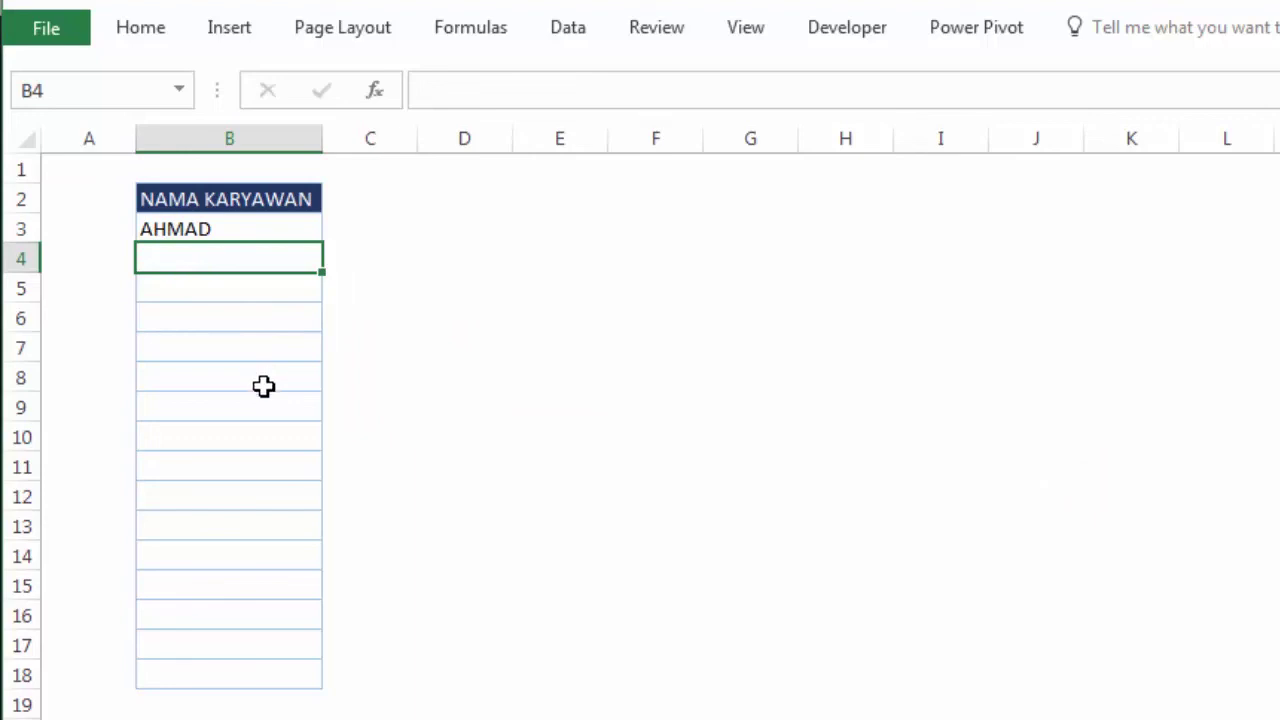
{"action": "left_click_drag", "start_coordinate": [190, 232], "coordinate": [223, 678]}
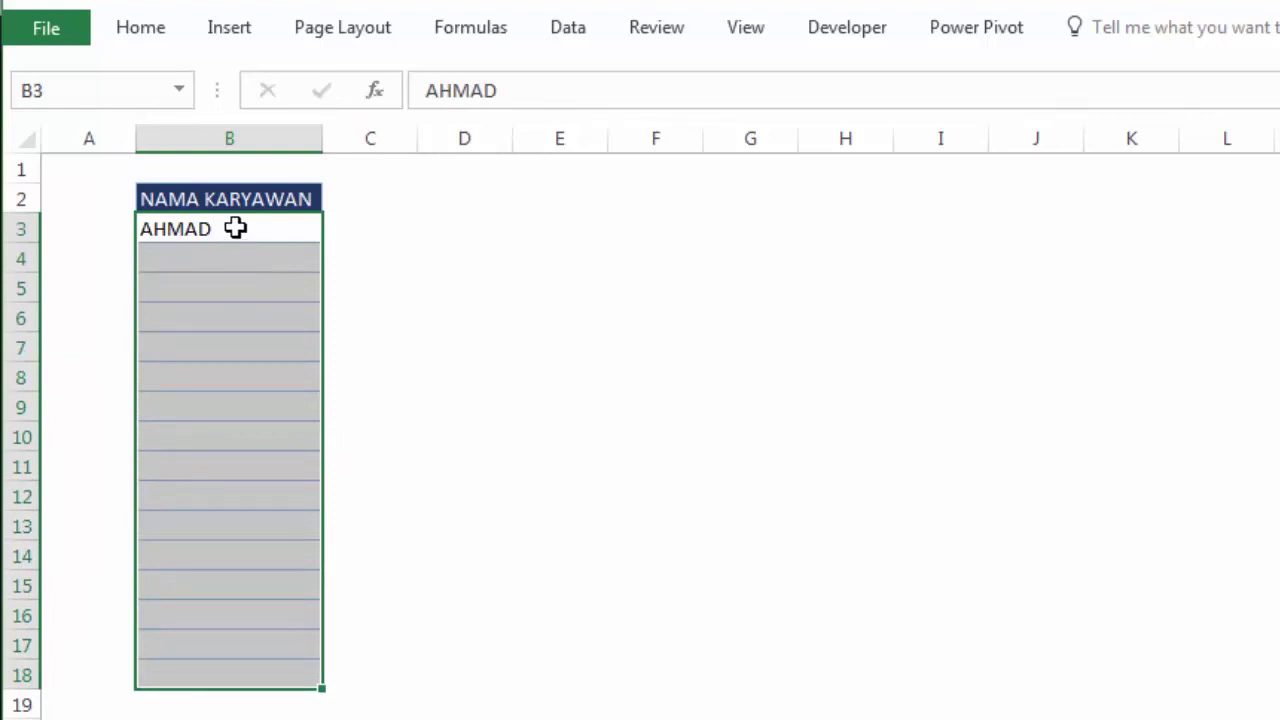
Step: Enter 'kita' in D3 as a quick test, then delete it again
{"action": "left_click", "coordinate": [476, 226]}
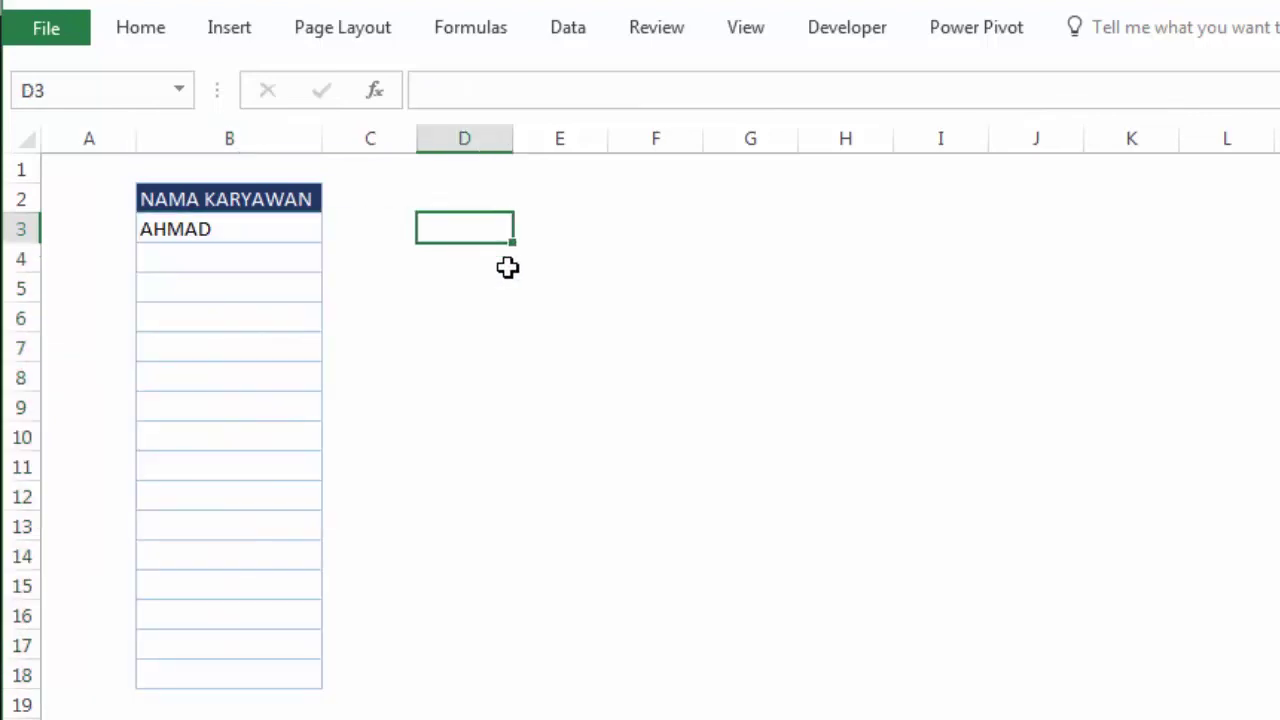
{"action": "type", "text": "kita"}
{"action": "key", "text": "Return"}
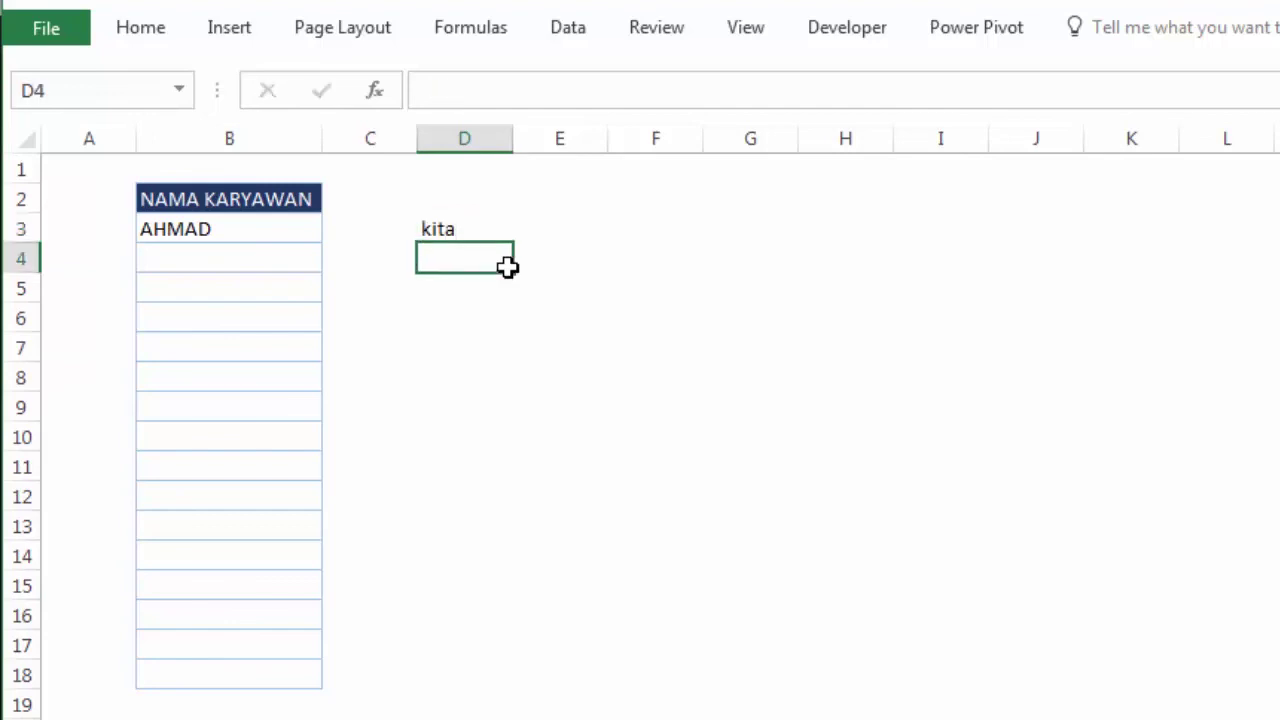
{"action": "left_click", "coordinate": [477, 227]}
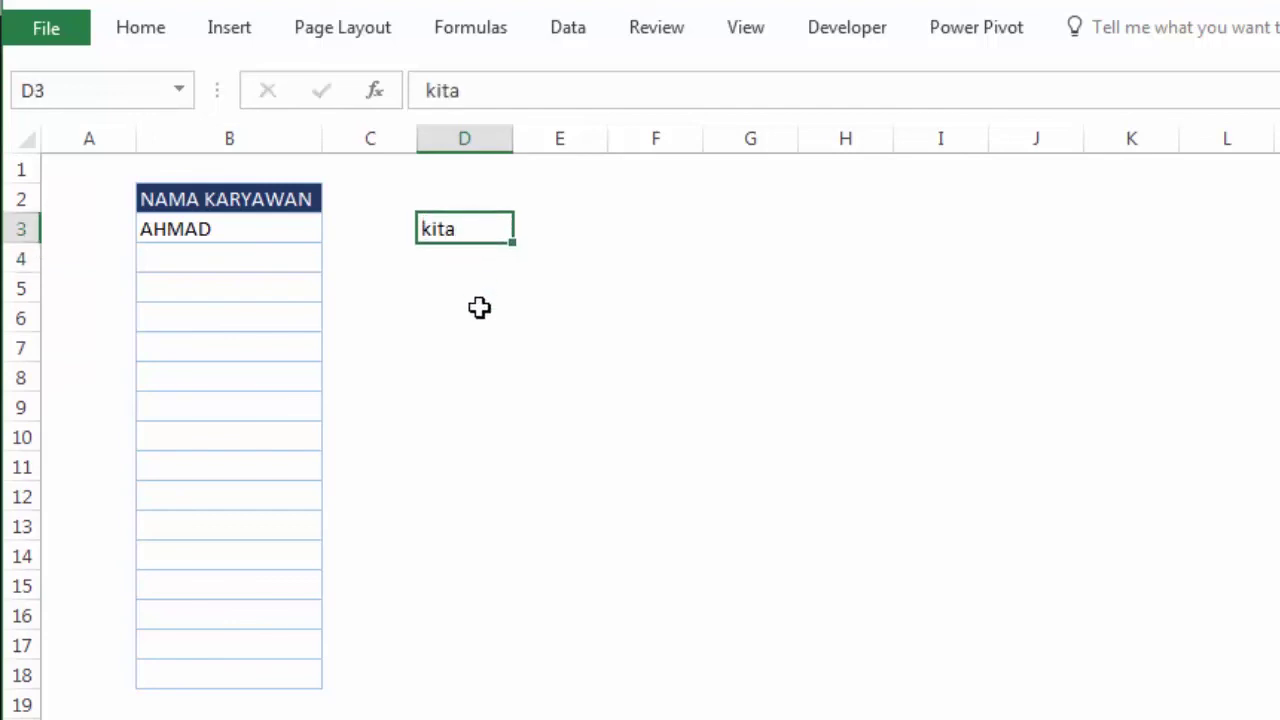
{"action": "key", "text": "Delete"}
Step: Try lowercase 'kiki' in B4 and cancel the rejected entry at the PERINGATAN alert
{"action": "left_click", "coordinate": [252, 257]}
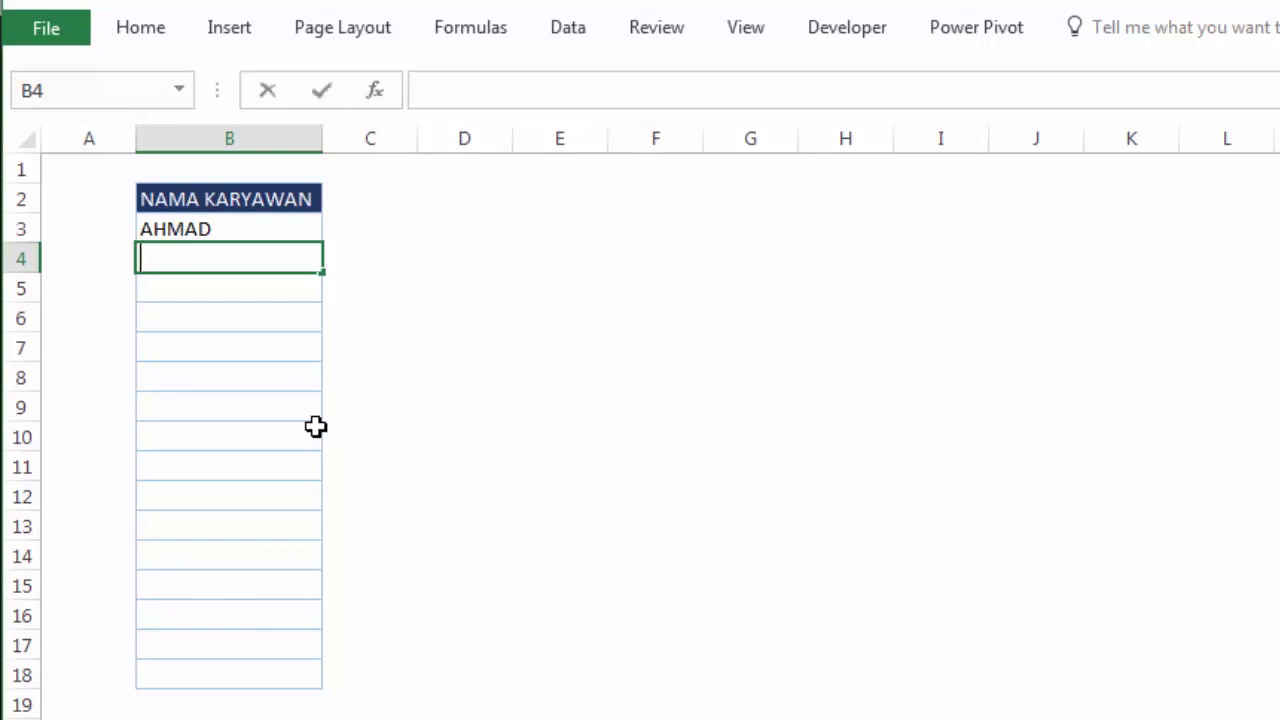
{"action": "type", "text": "kiki"}
{"action": "key", "text": "Return"}
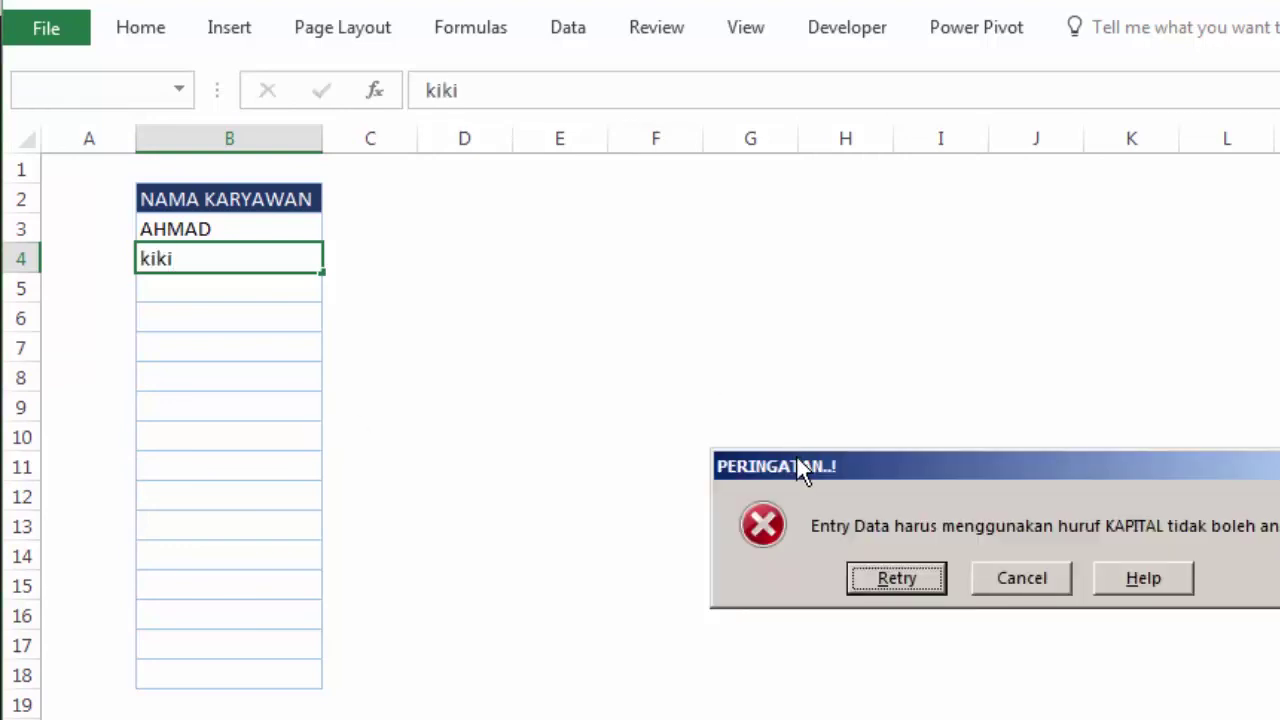
{"action": "mouse_move", "coordinate": [800, 470]}
{"action": "left_mouse_down"}
{"action": "mouse_move", "coordinate": [440, 281]}
{"action": "mouse_move", "coordinate": [432, 249]}
{"action": "left_mouse_up"}
{"action": "left_click", "coordinate": [652, 354]}
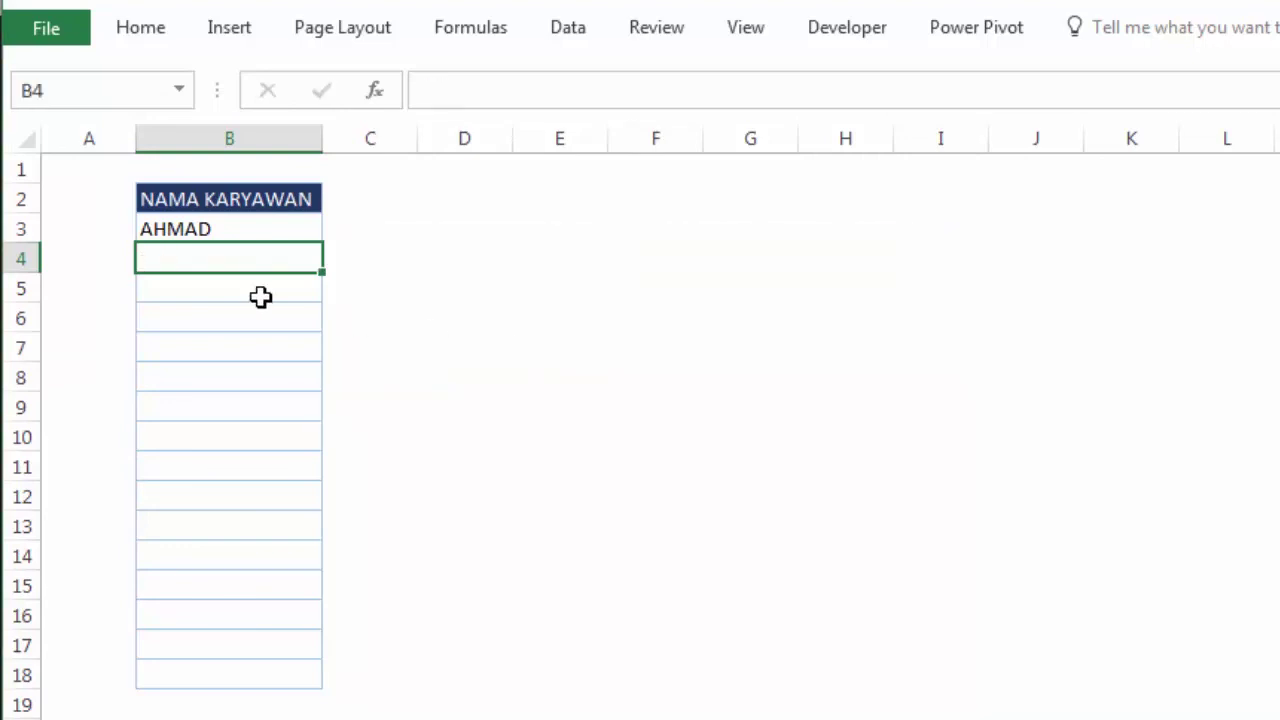
Step: Enter KIKI, SRELI, MELA and DANI in B4 through B7
{"action": "type", "text": "KIKI"}
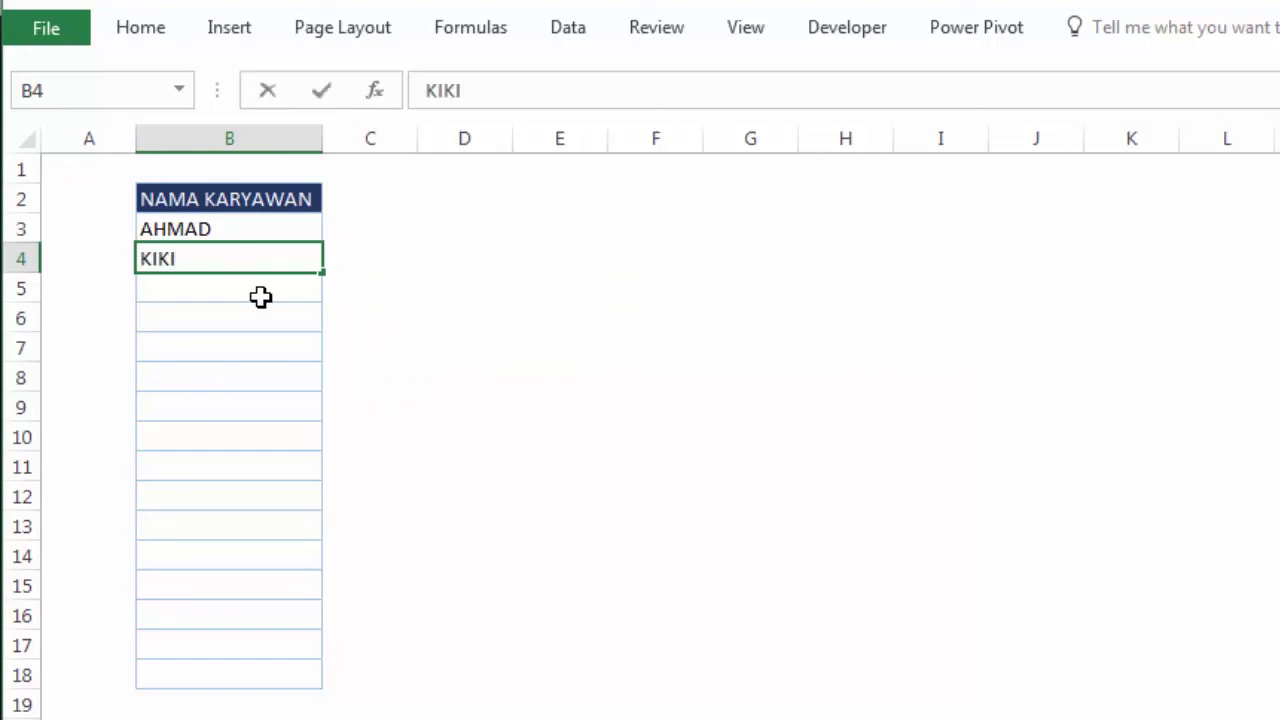
{"action": "key", "text": "Return"}
{"action": "left_click", "coordinate": [231, 261]}
{"action": "left_click", "coordinate": [218, 281]}
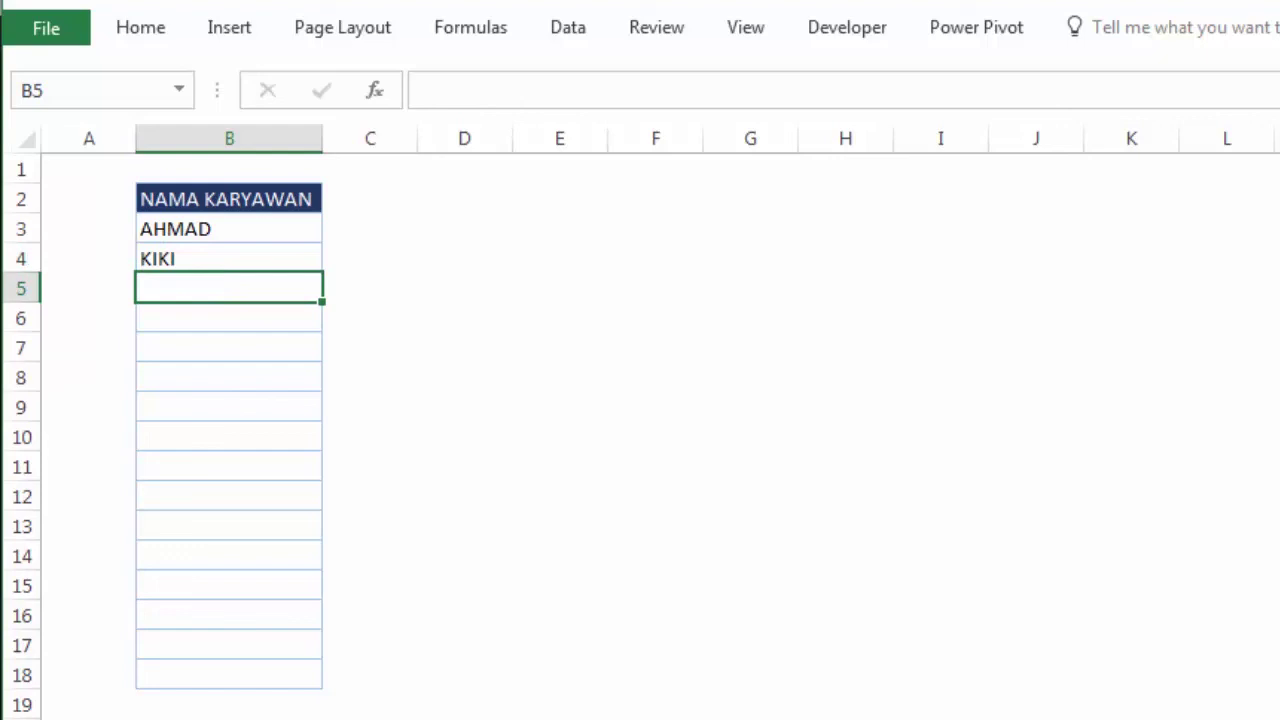
{"action": "type", "text": "SRELI"}
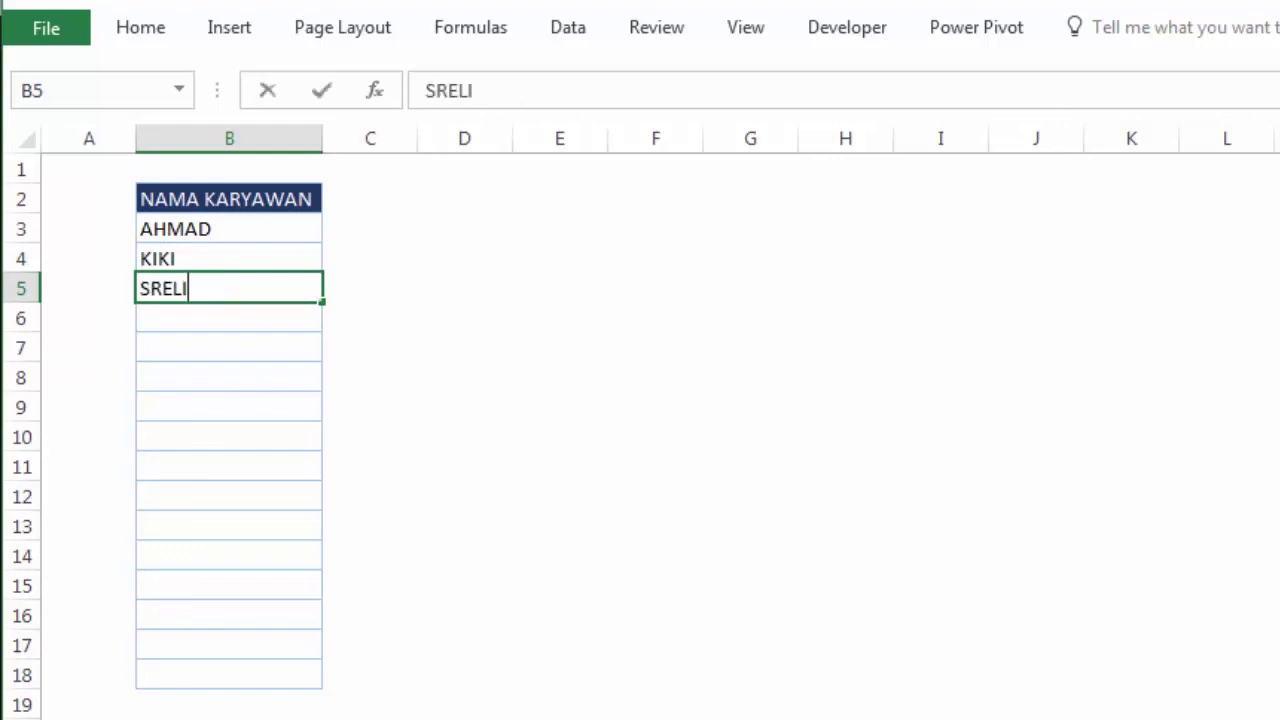
{"action": "key", "text": "Return"}
{"action": "type", "text": "M"}
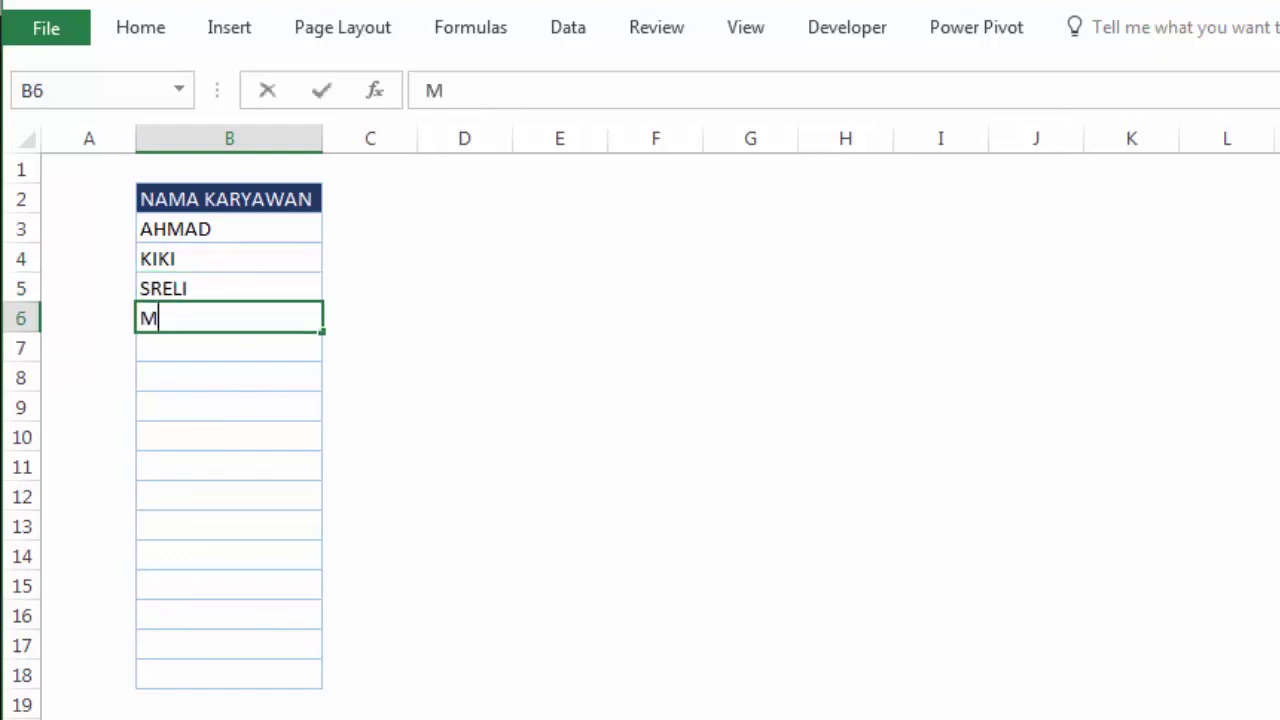
{"action": "type", "text": "ELA"}
{"action": "key", "text": "Return"}
{"action": "type", "text": "DANI"}
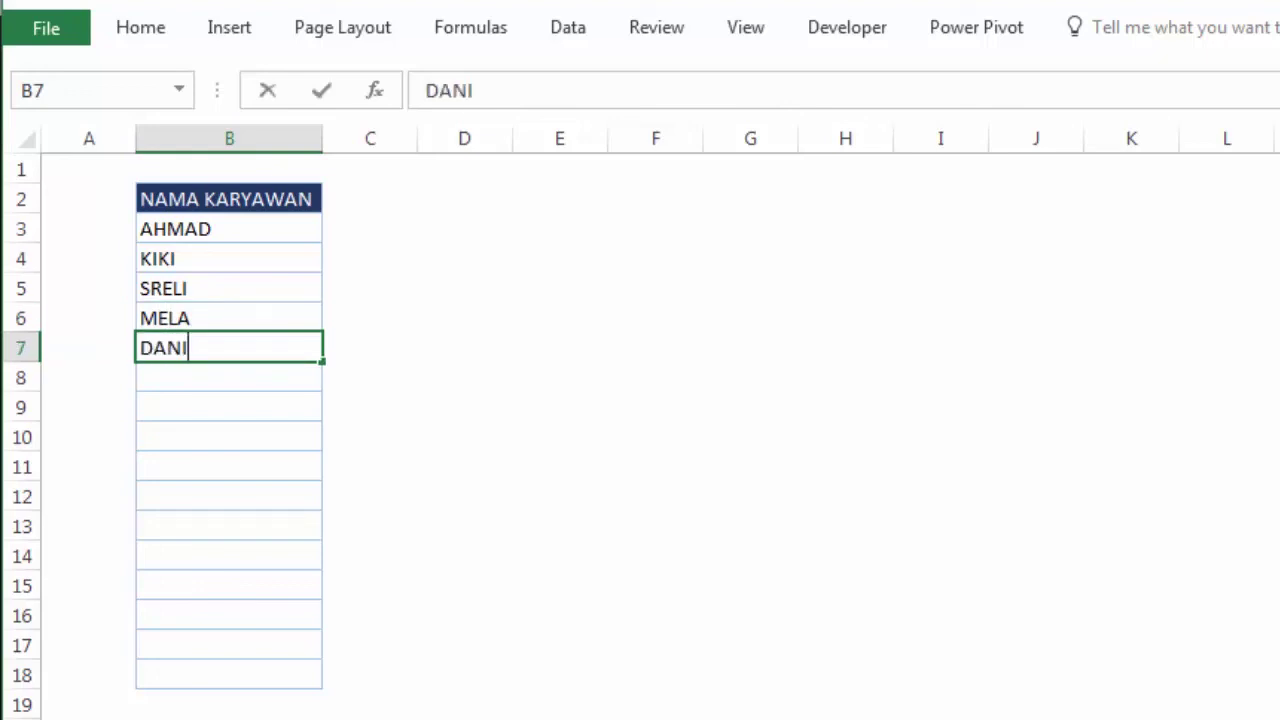
{"action": "key", "text": "Return"}
Step: Try lowercase 'jaja' in B8, retry it, then cancel so B8 stays empty
{"action": "type", "text": "jaja"}
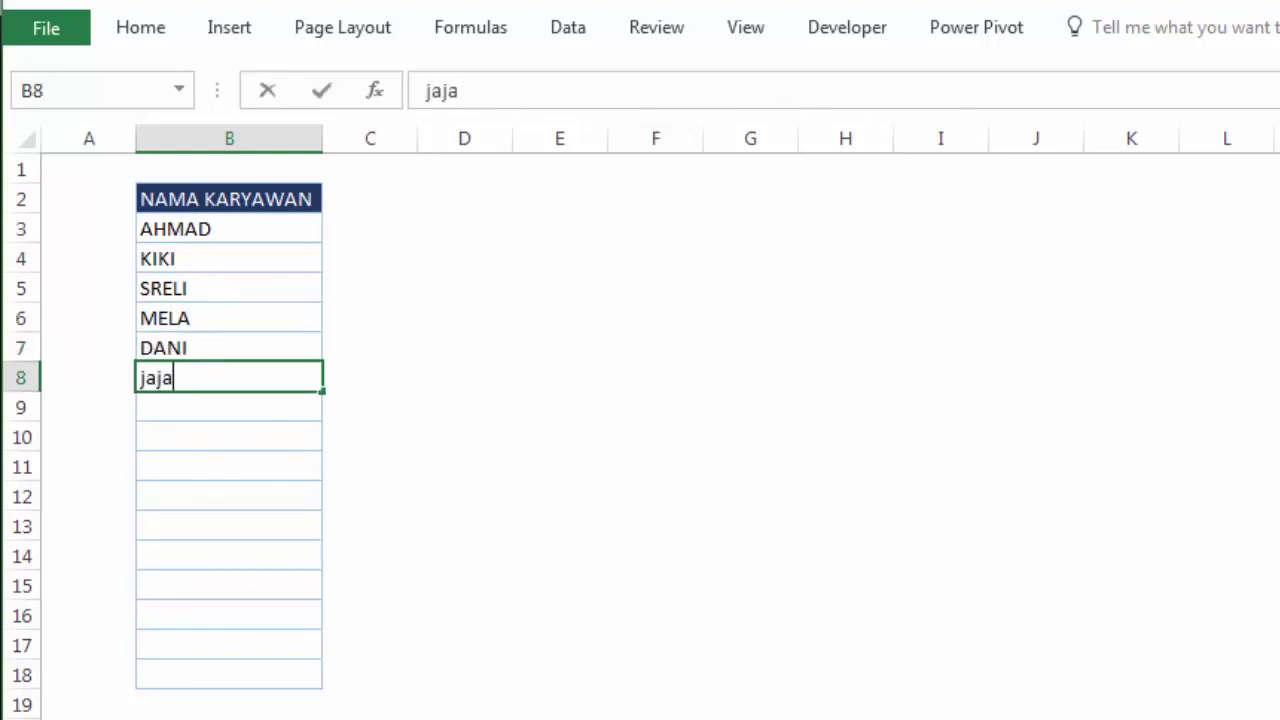
{"action": "key", "text": "Return"}
{"action": "left_click_drag", "start_coordinate": [885, 470], "coordinate": [485, 358]}
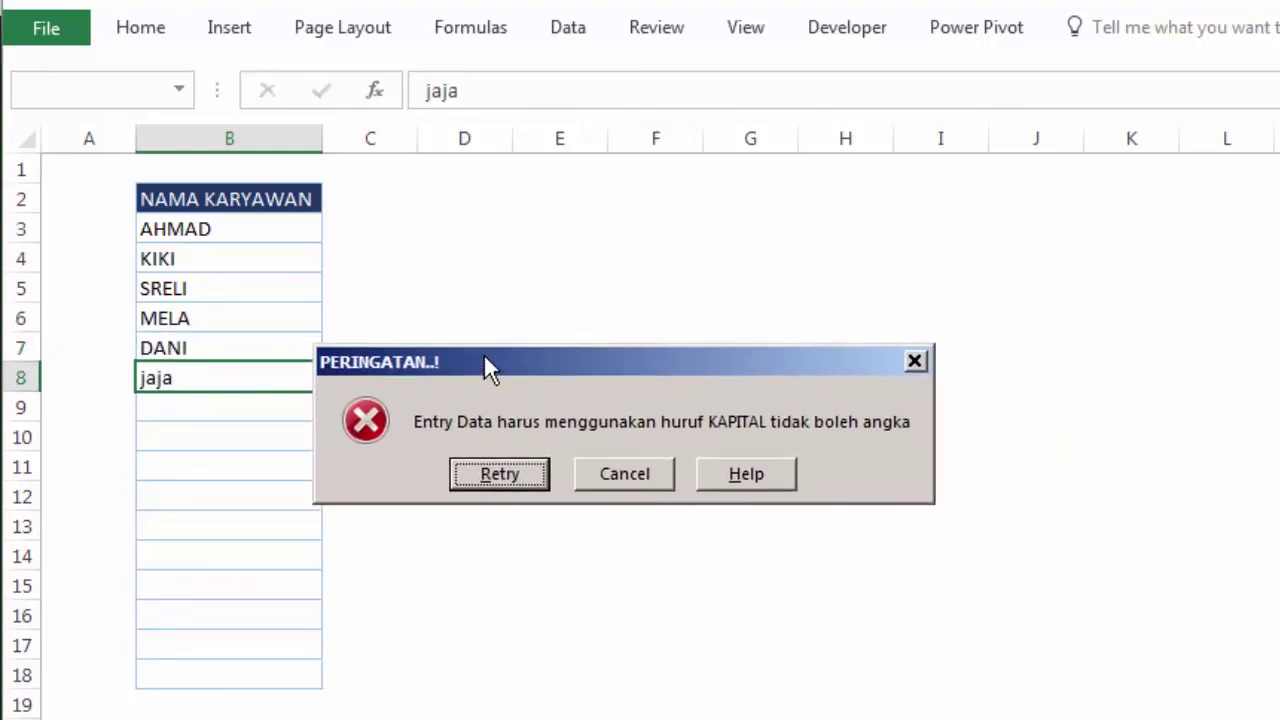
{"action": "left_click", "coordinate": [480, 478]}
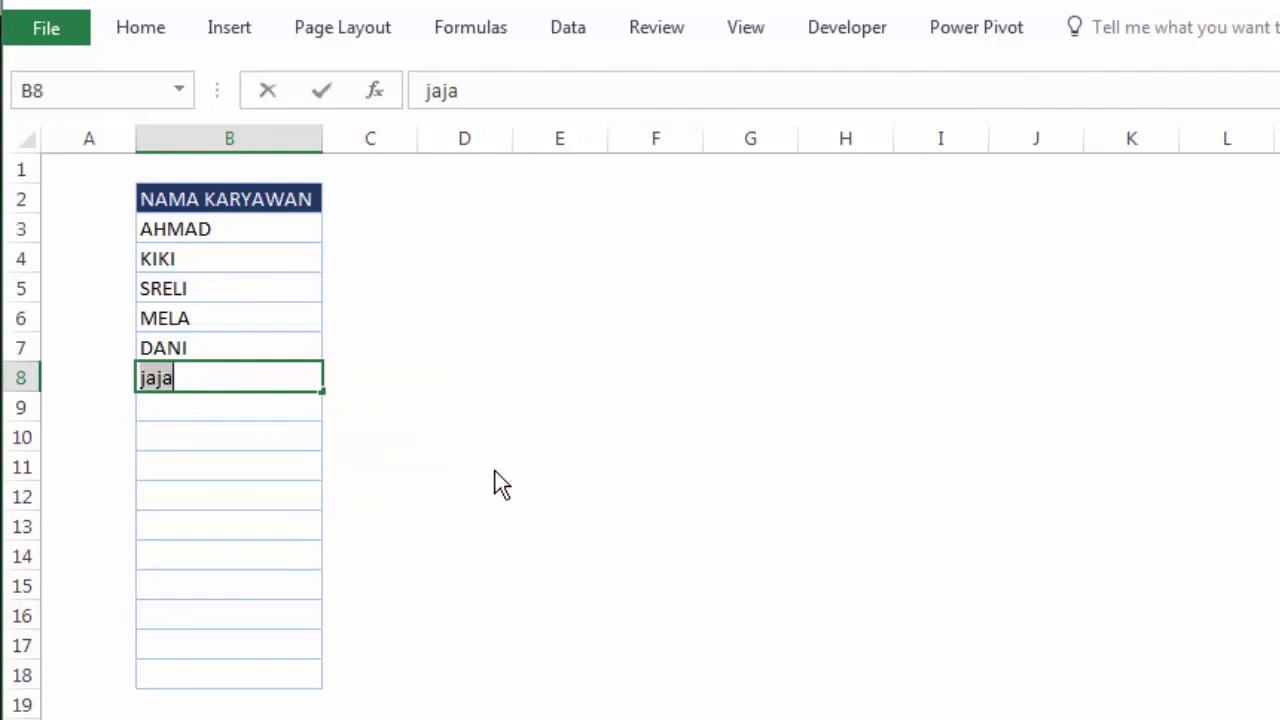
{"action": "left_click", "coordinate": [263, 463]}
{"action": "left_click", "coordinate": [1063, 580]}
{"action": "left_click", "coordinate": [268, 322]}
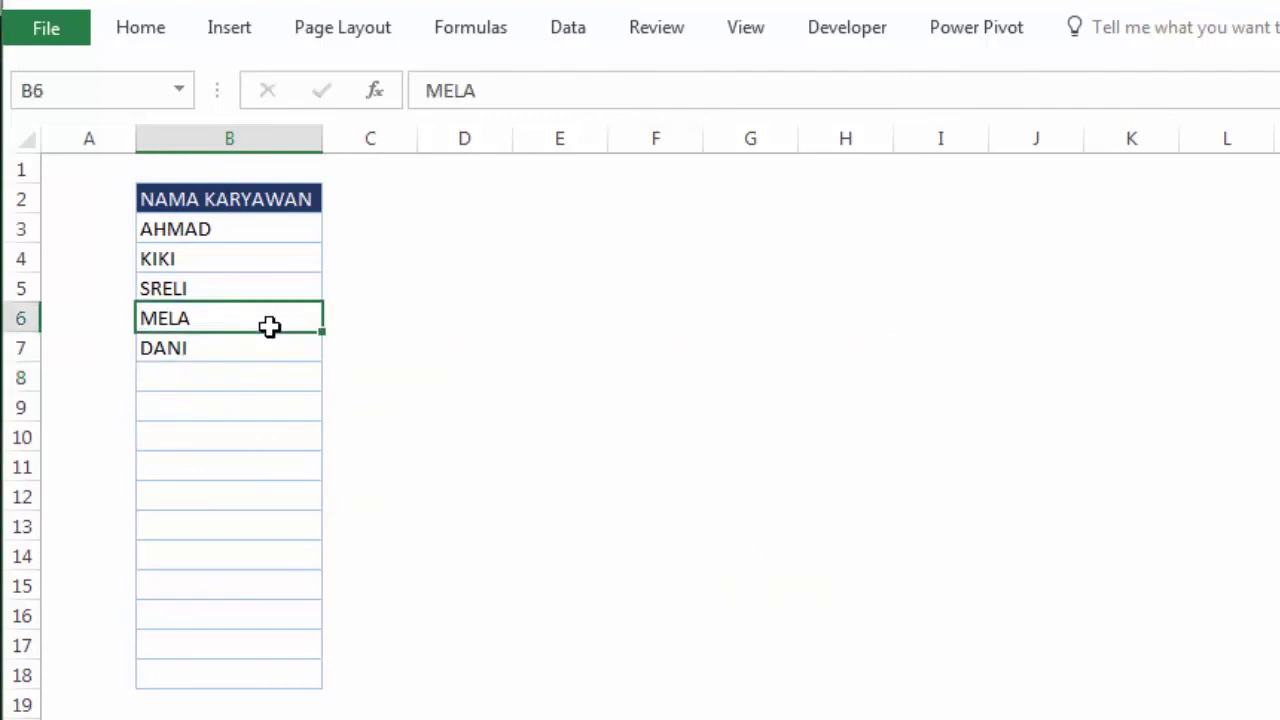
{"action": "left_click", "coordinate": [268, 224]}
{"action": "left_click_drag", "start_coordinate": [268, 279], "coordinate": [263, 689]}
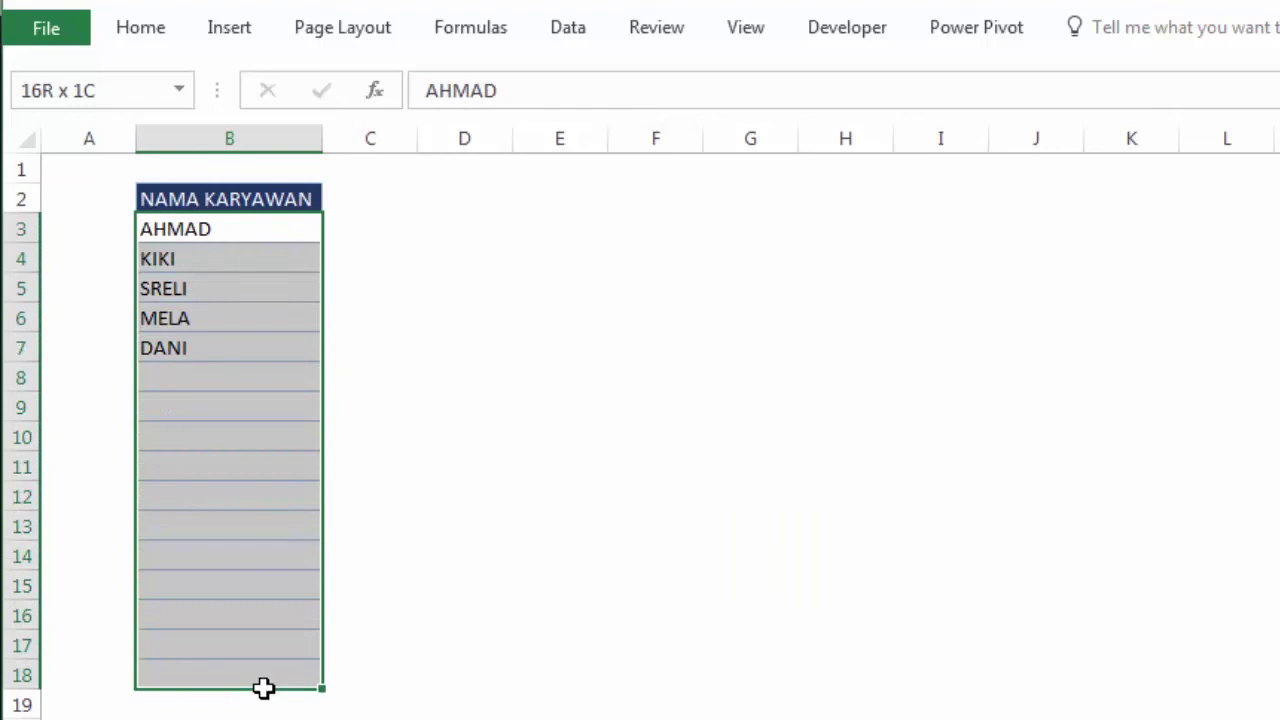
{"action": "left_click", "coordinate": [218, 231]}
{"action": "left_click", "coordinate": [246, 395]}
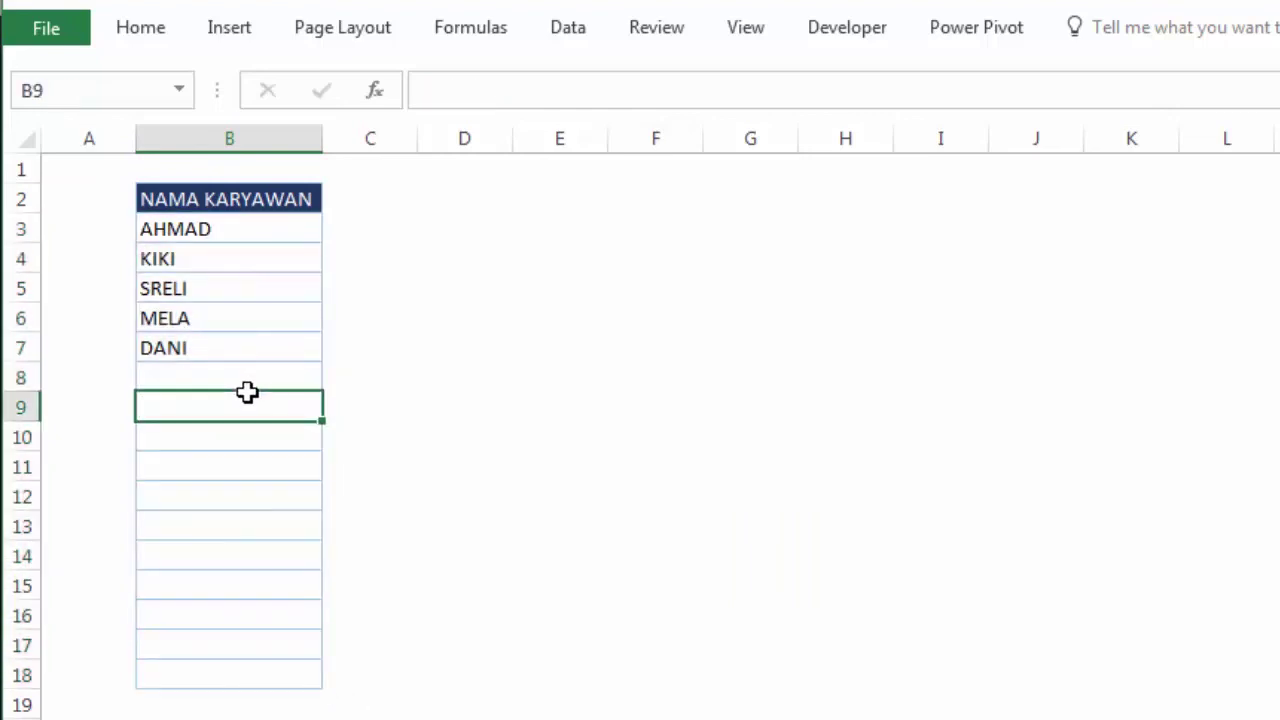
{"action": "left_click", "coordinate": [249, 368]}
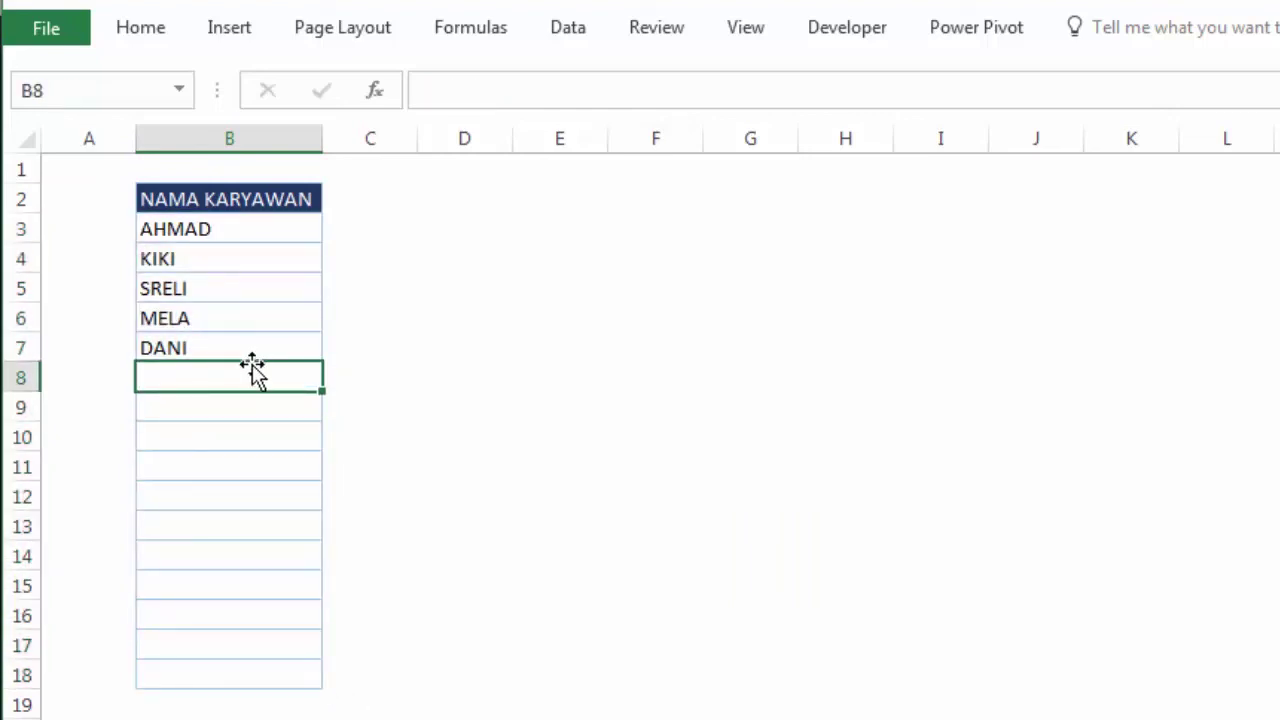
{"action": "left_click", "coordinate": [215, 231]}
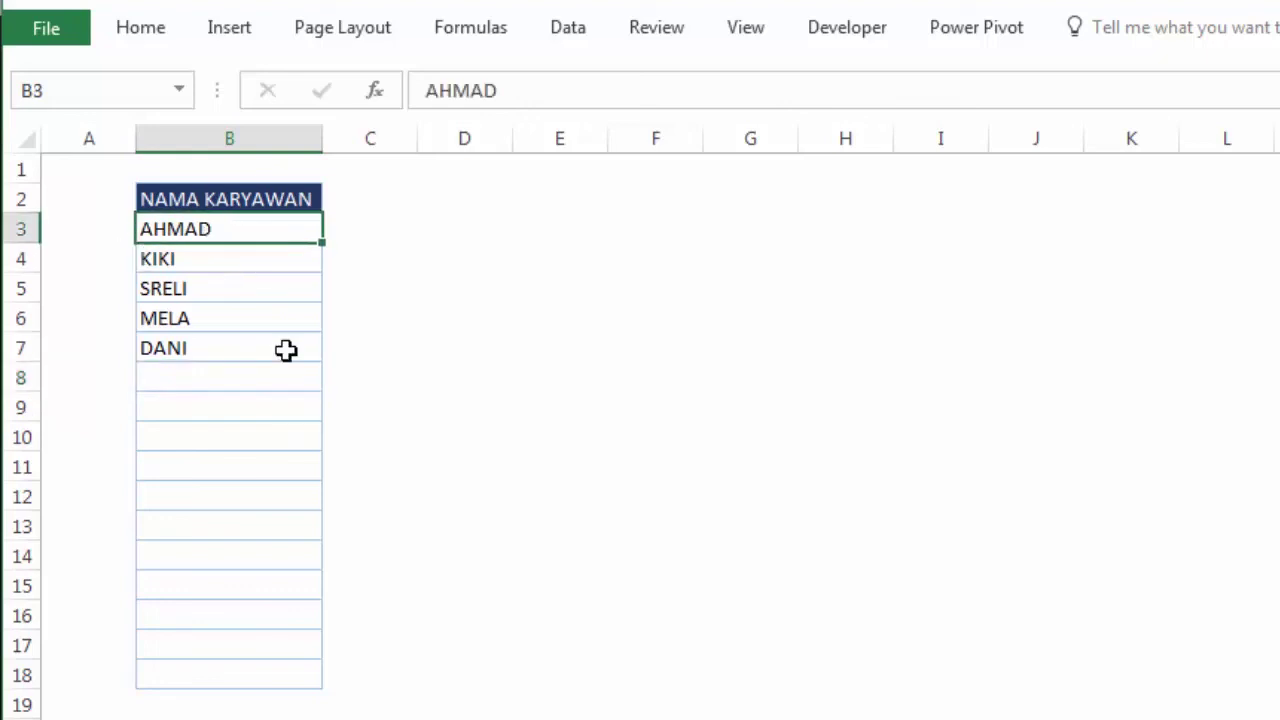
{"action": "left_click", "coordinate": [201, 455]}
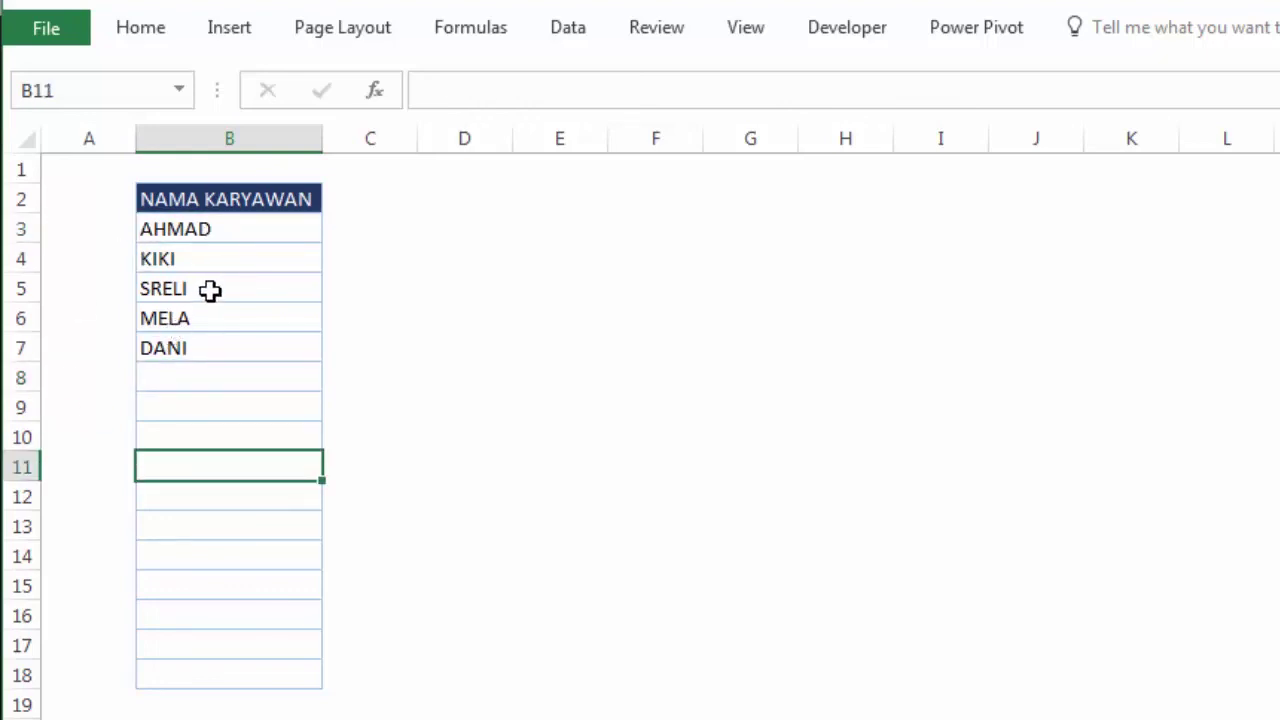
{"action": "left_click", "coordinate": [243, 231]}
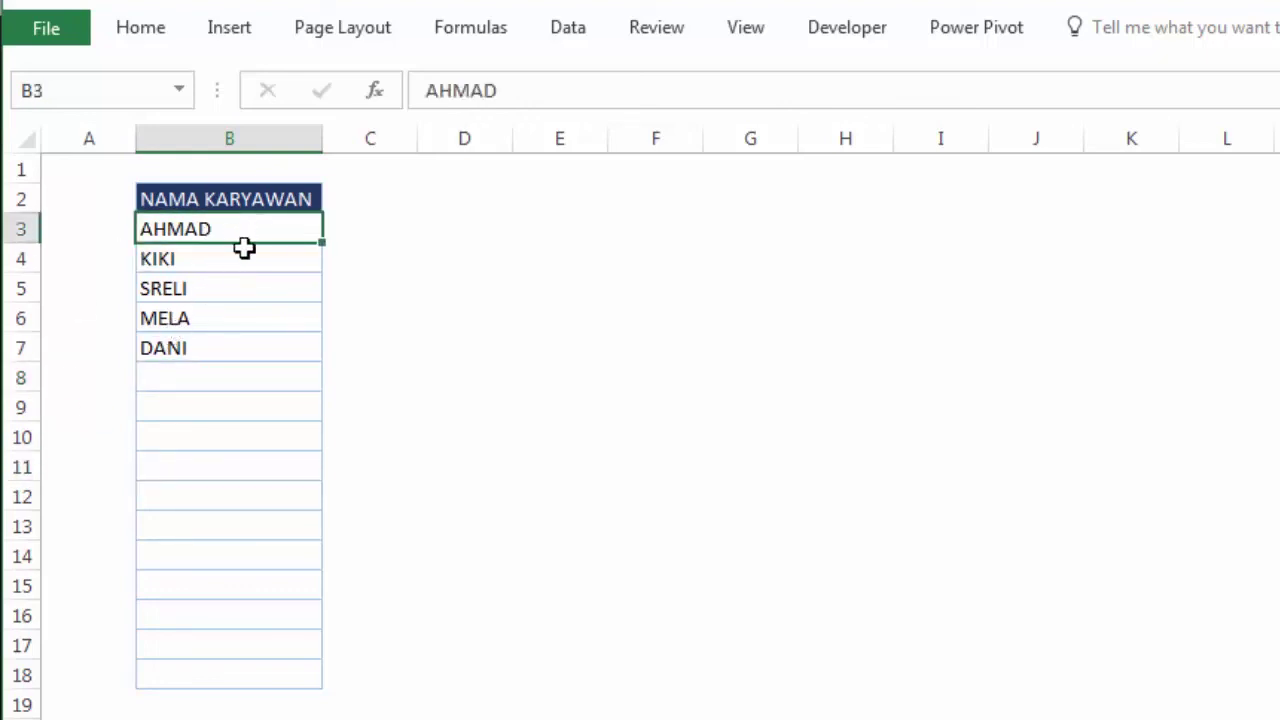
{"action": "left_click_drag", "start_coordinate": [243, 229], "coordinate": [238, 682]}
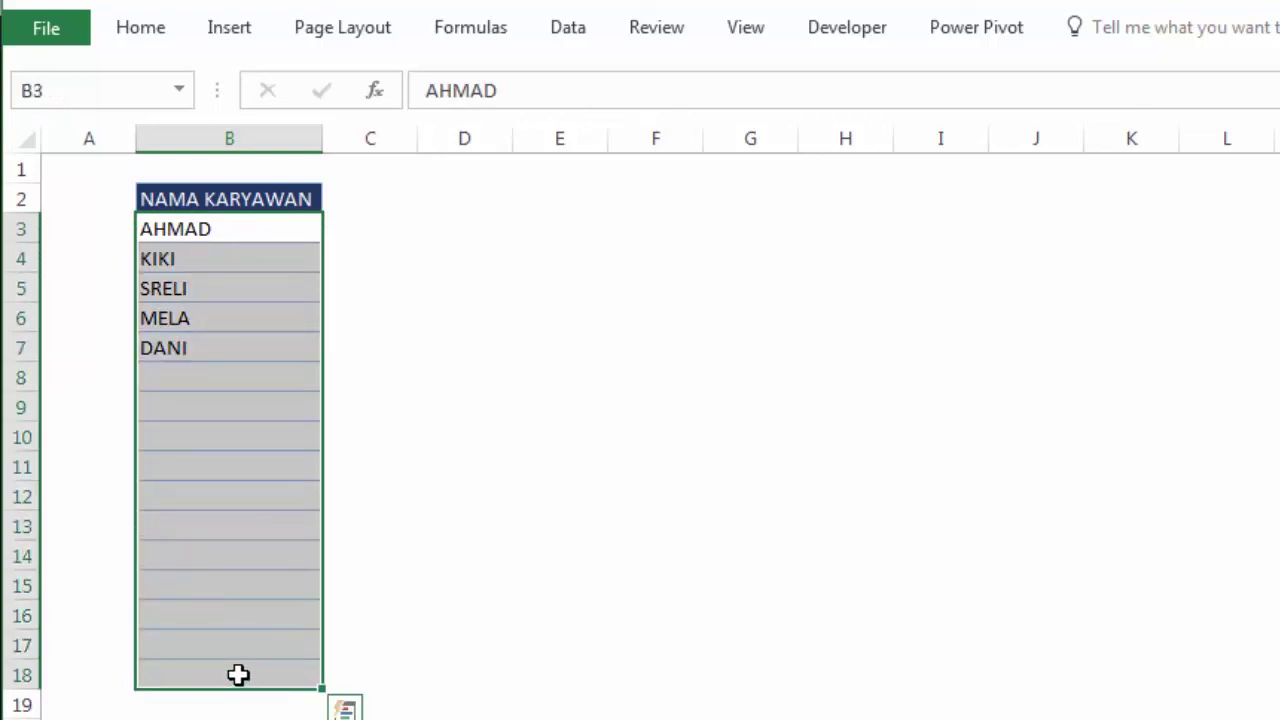
{"action": "left_click", "coordinate": [594, 435]}
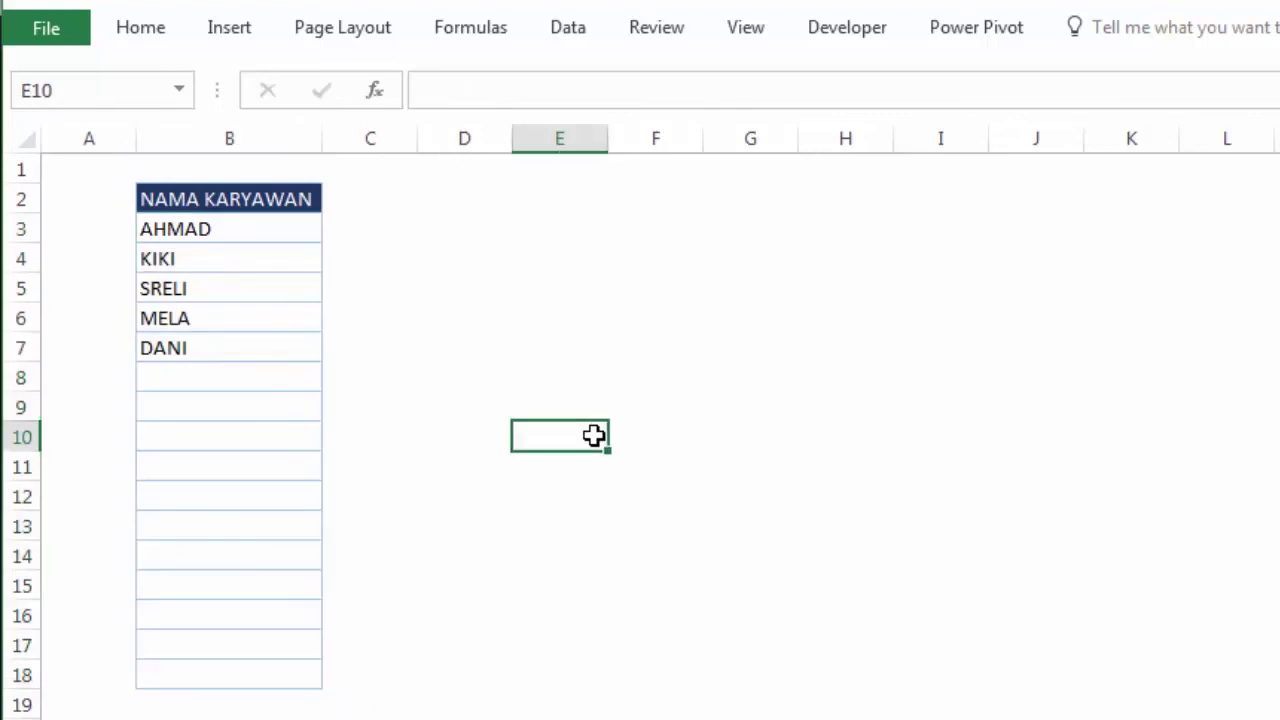